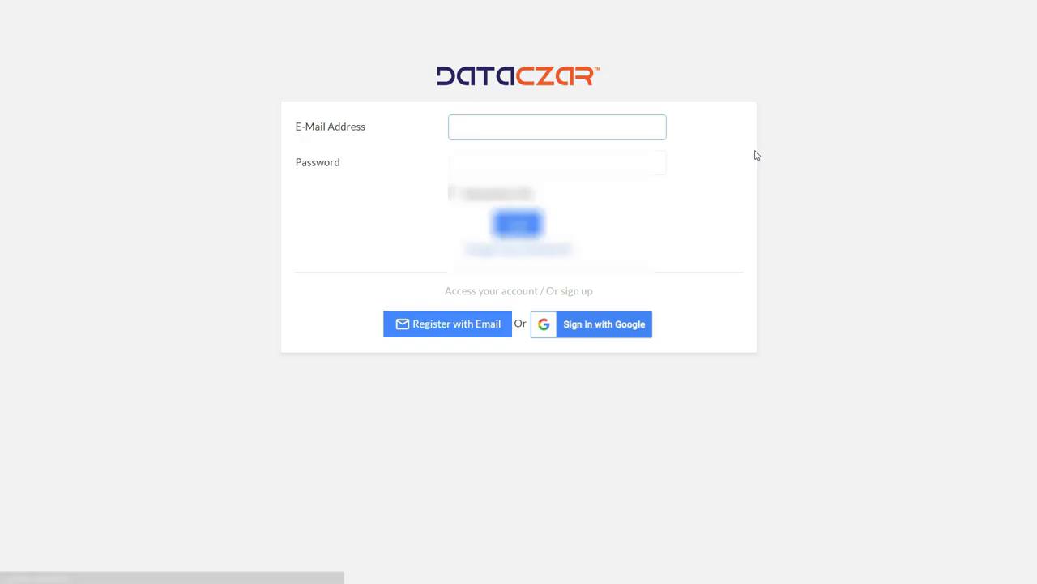
# - Sign in to the account with the saved e-mail address and password
pyautogui.write('st')
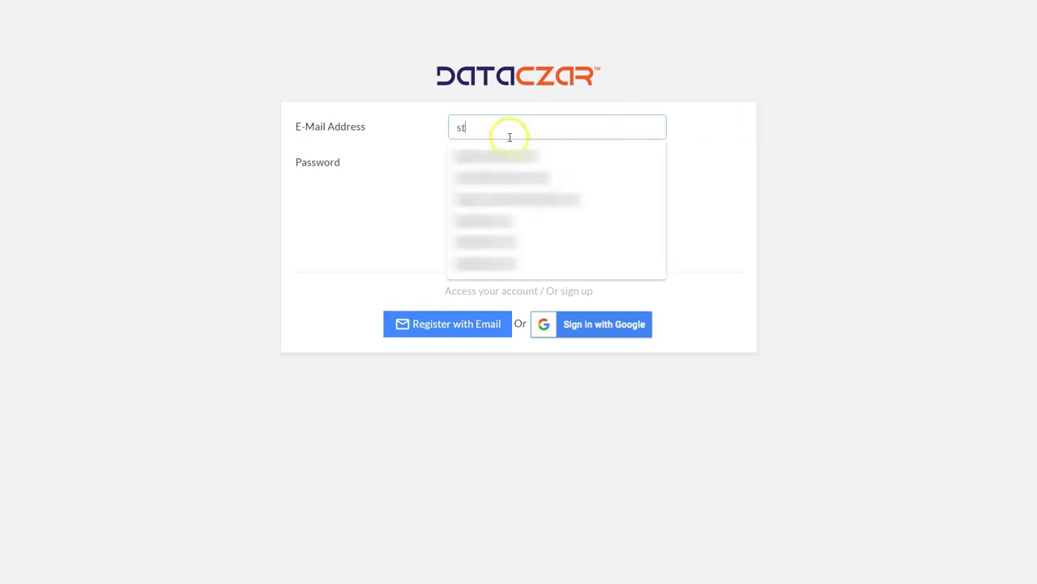
pyautogui.click(489, 154)
pyautogui.click(483, 163)
pyautogui.click(519, 224)
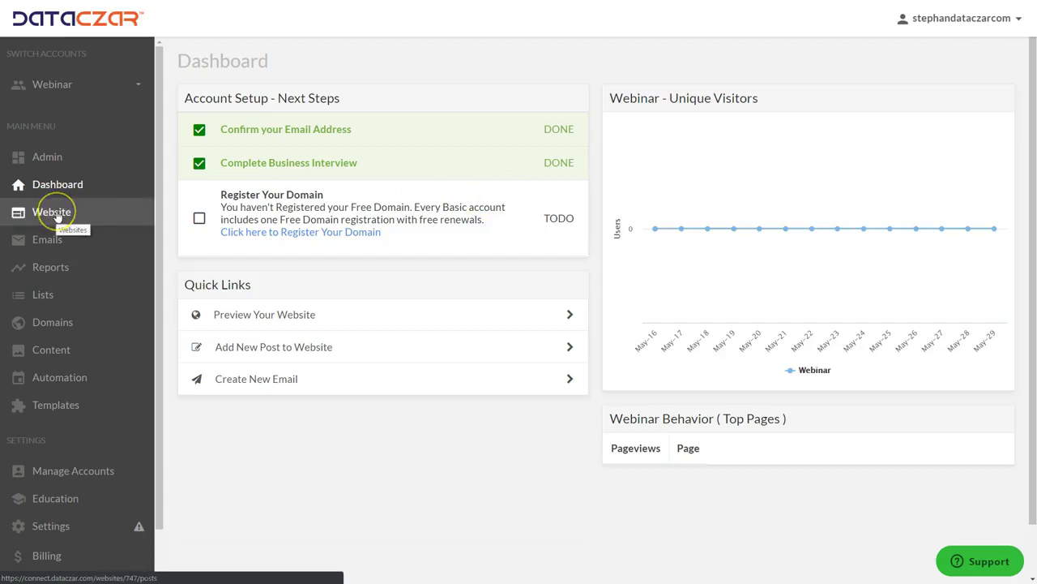
# - View the Webinar website's public preview, read through the full "Our Latest Beautiful Rainbows!!" post, and return to its home page
pyautogui.click(55, 213)
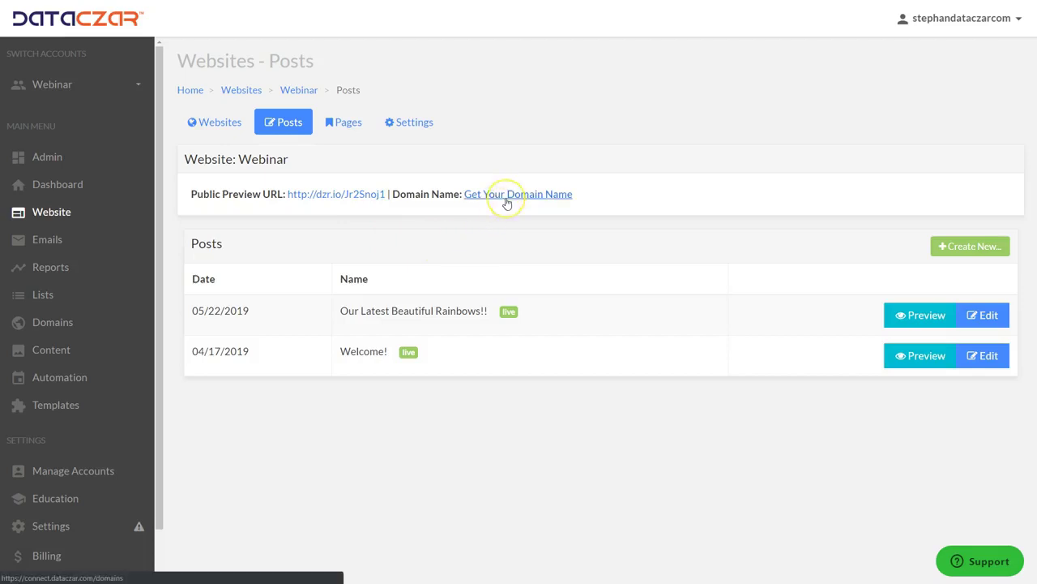
pyautogui.click(352, 194)
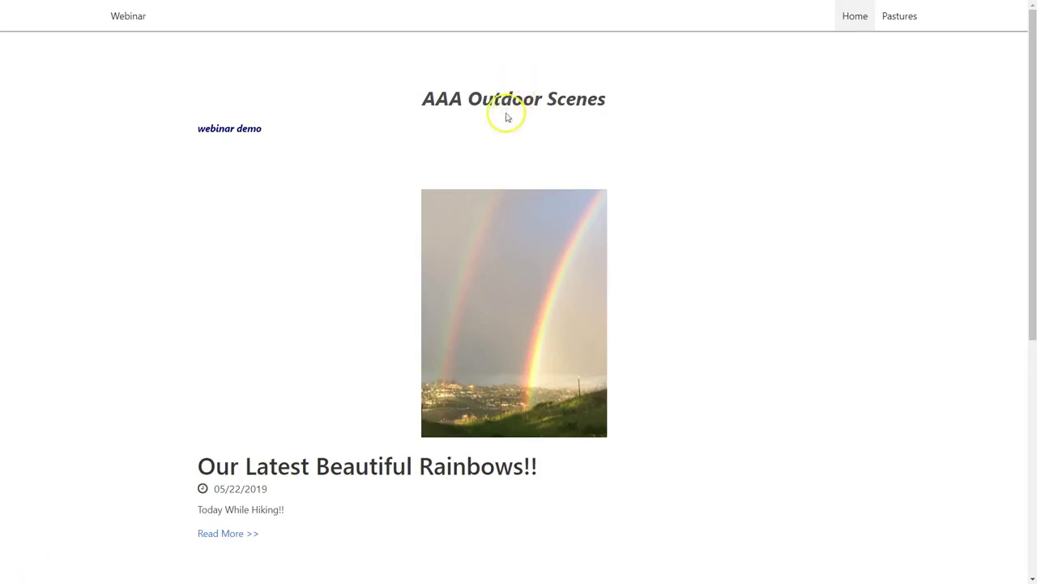
pyautogui.click(227, 534)
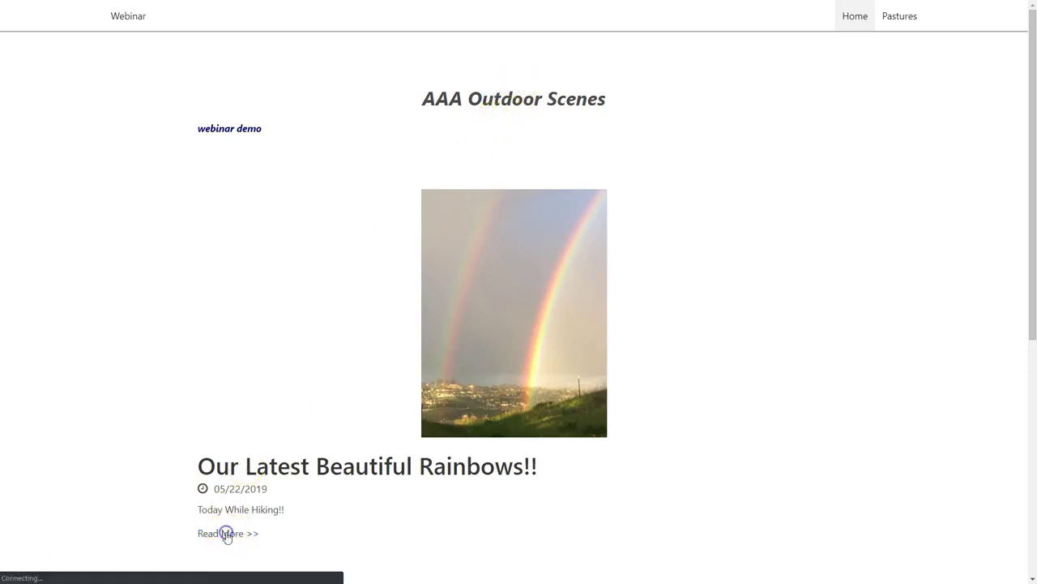
pyautogui.scroll(-4, 278, 378)
pyautogui.scroll(4, 281, 366)
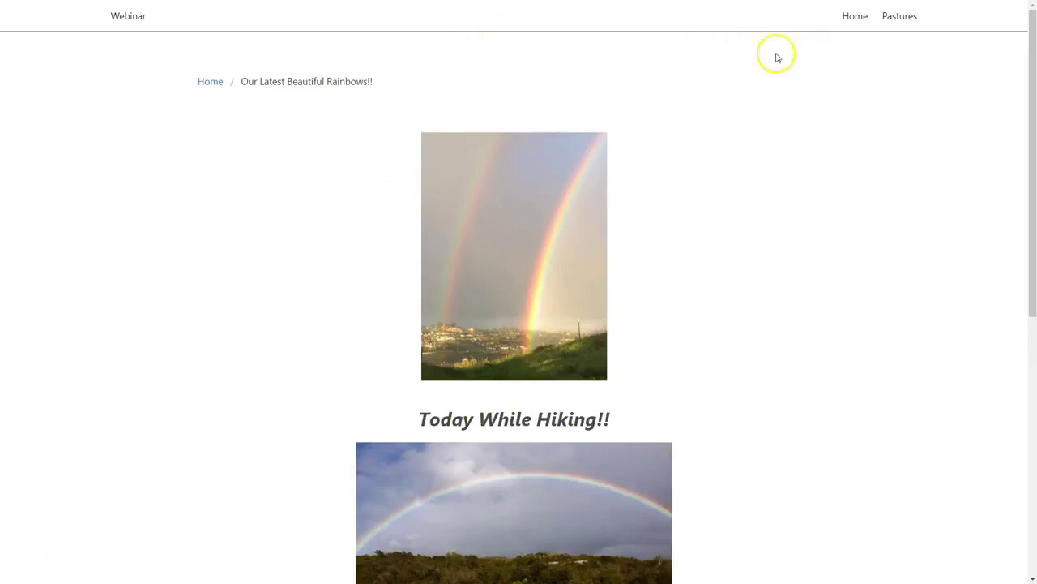
pyautogui.click(860, 25)
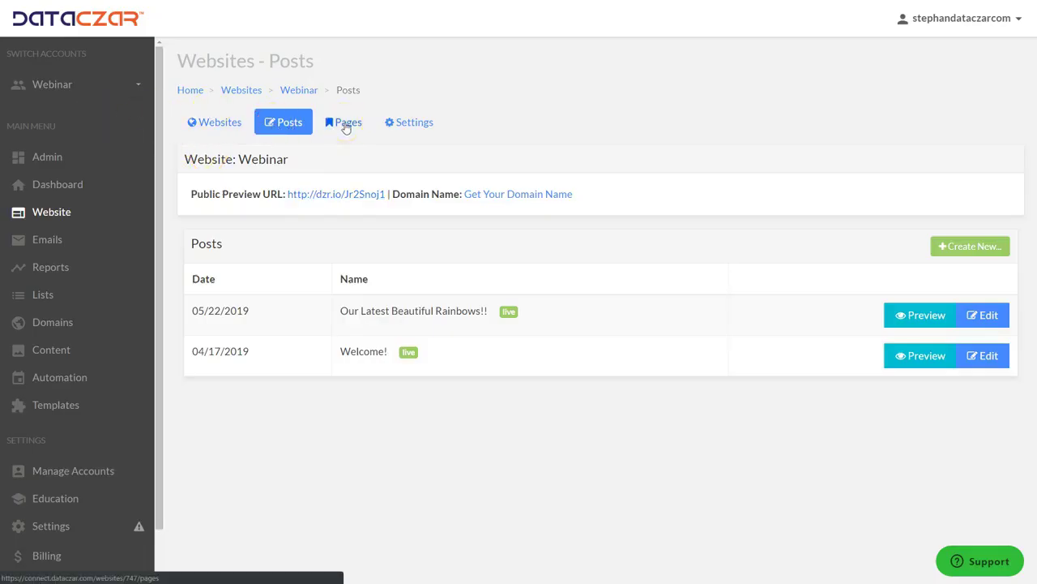
# - Open the website's Home page for editing and set its featured image to the lake photo with the tree
pyautogui.click(345, 123)
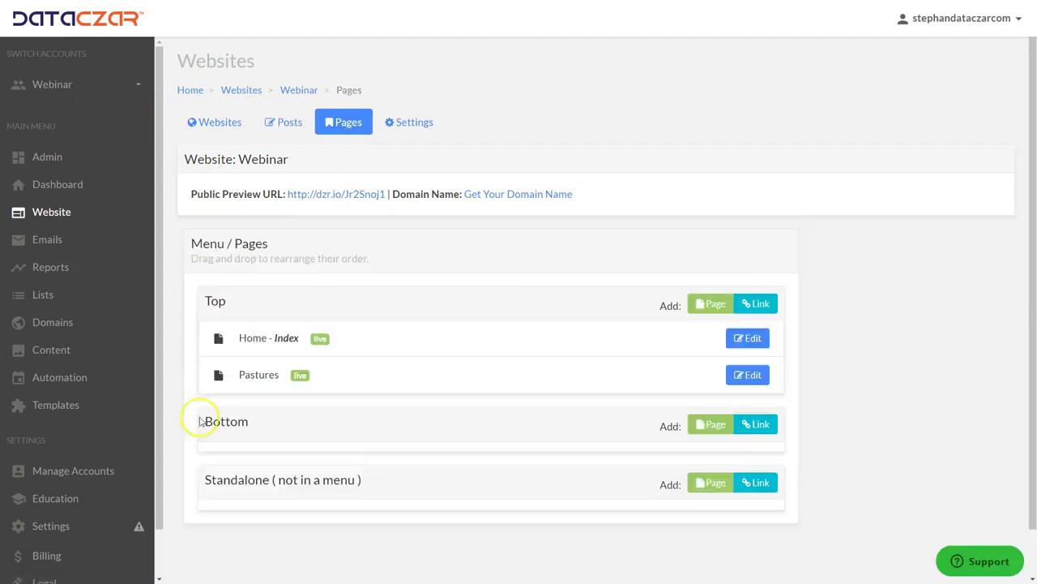
pyautogui.click(751, 346)
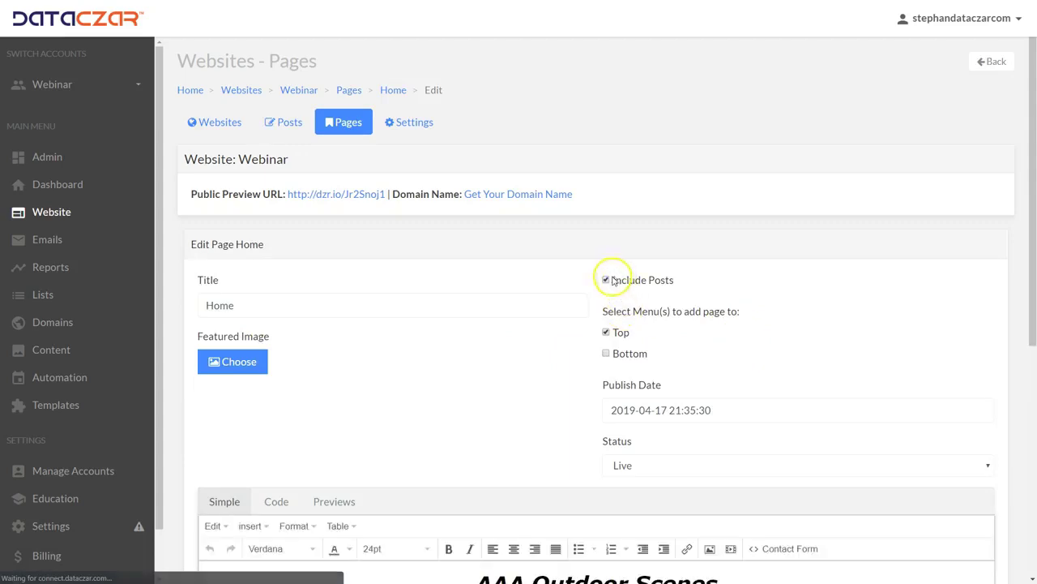
pyautogui.click(242, 361)
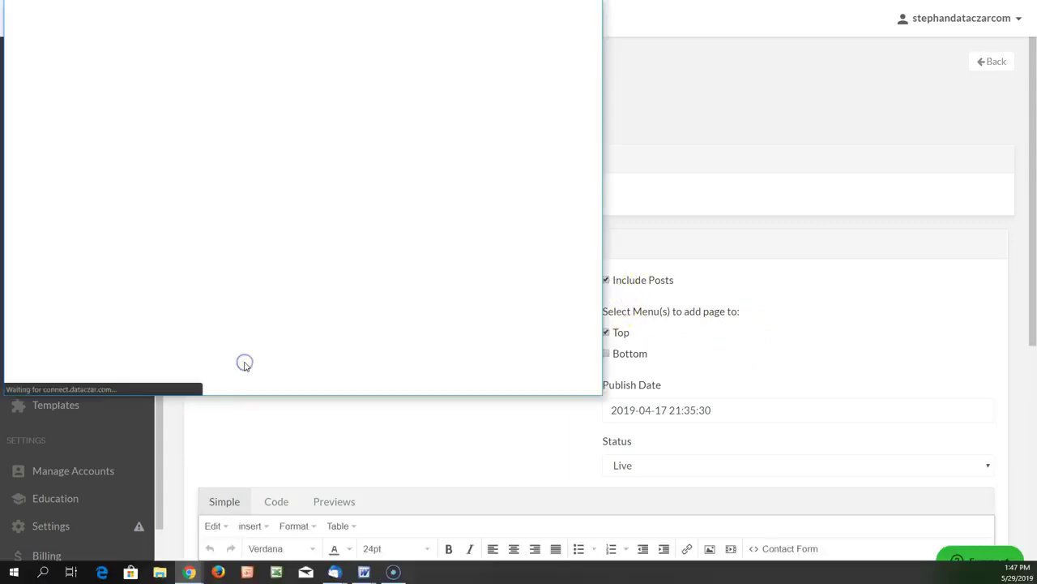
pyautogui.scroll(-2, 271, 271)
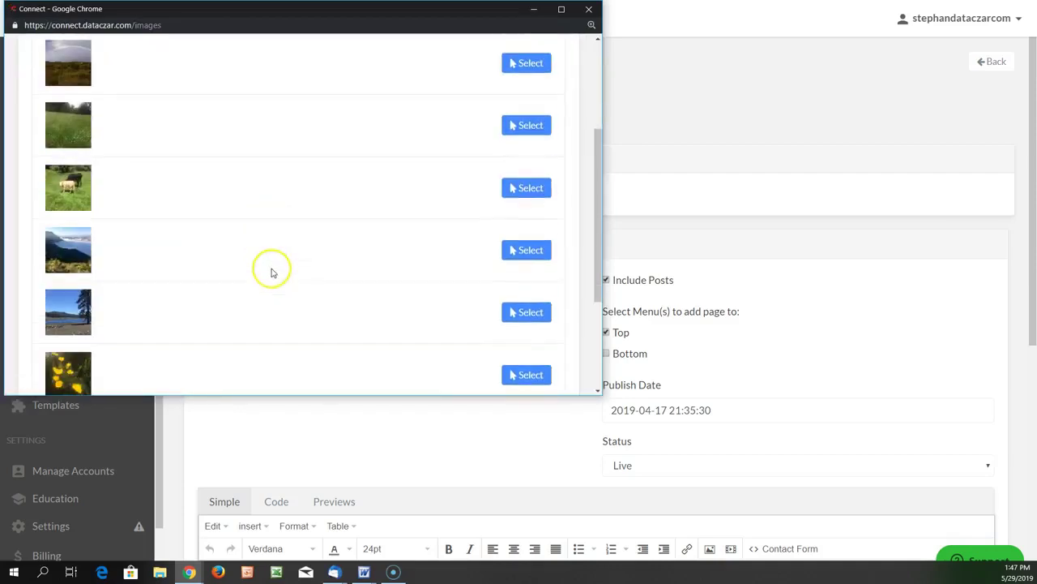
pyautogui.click(527, 311)
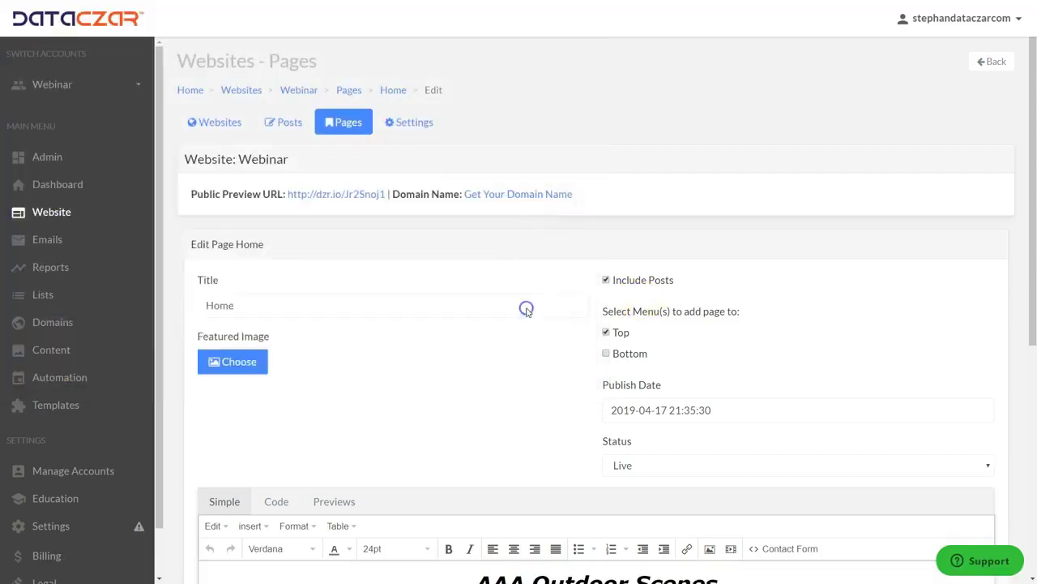
pyautogui.scroll(-3, 525, 306)
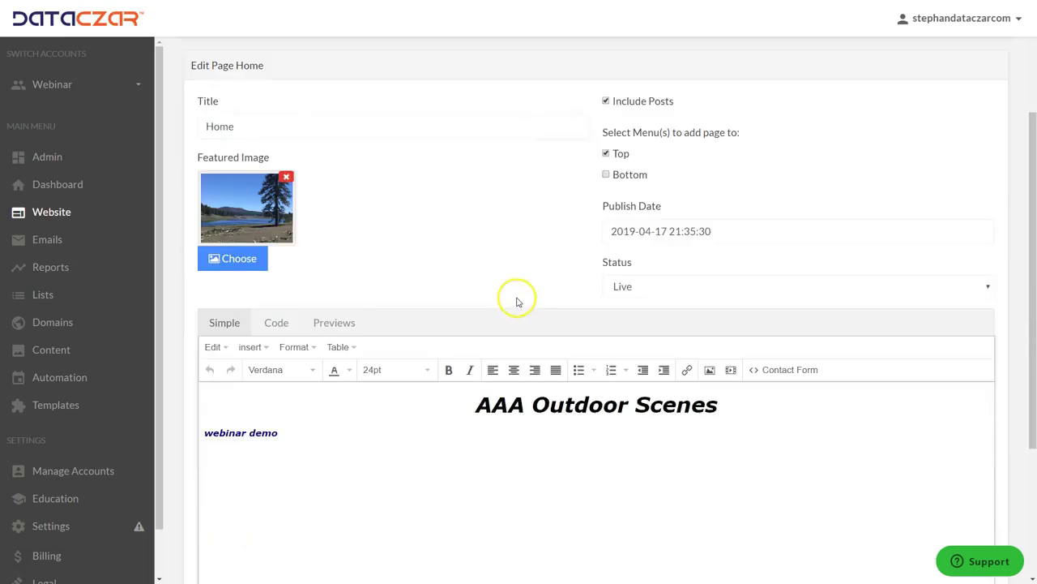
# - Add an 18pt line reading "Be sure to visit frequently for our latest updates!!" below the AAA Outdoor Scenes heading
pyautogui.click(731, 347)
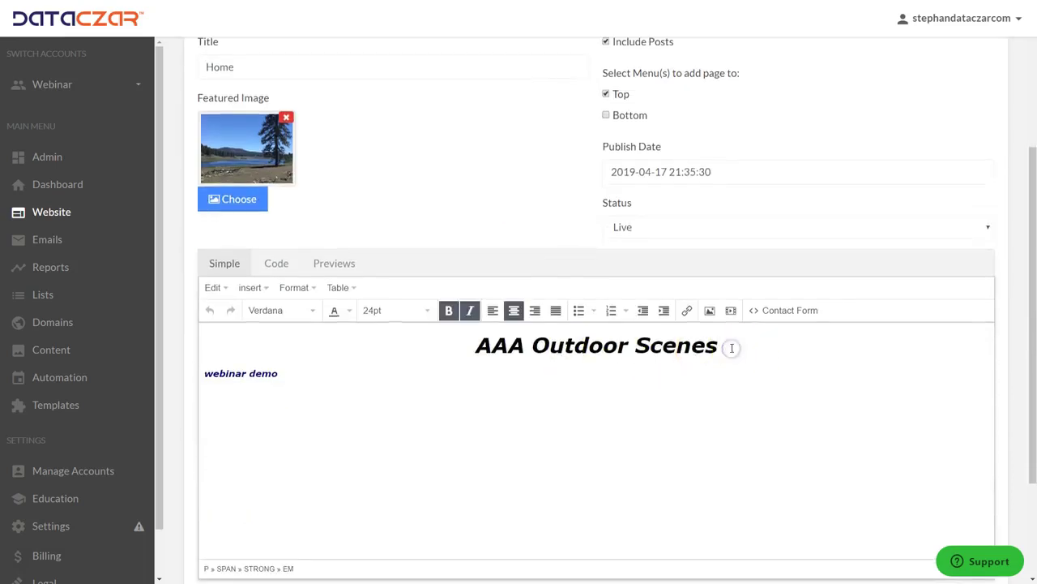
pyautogui.press('Return')
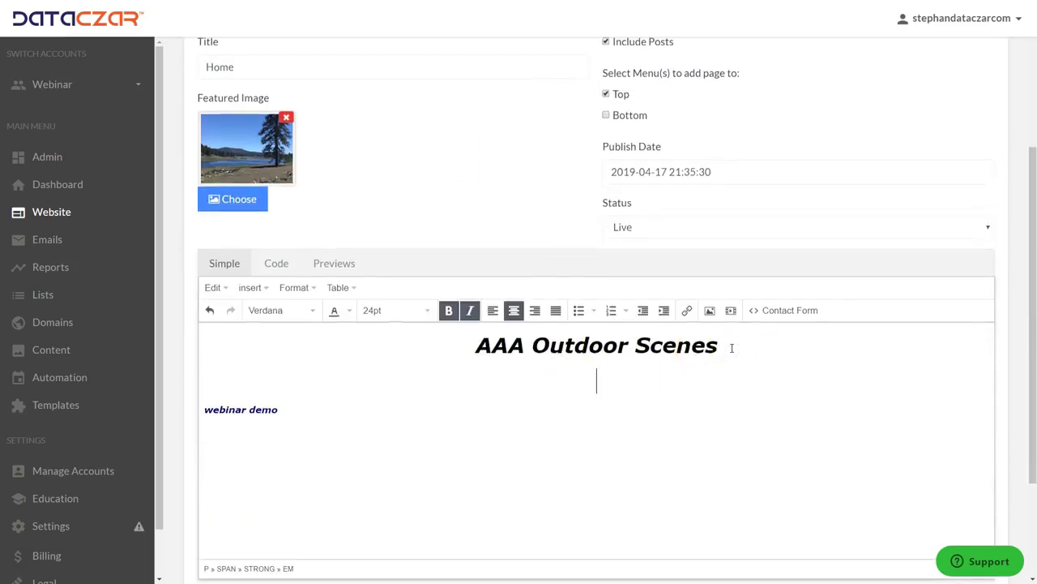
pyautogui.click(396, 309)
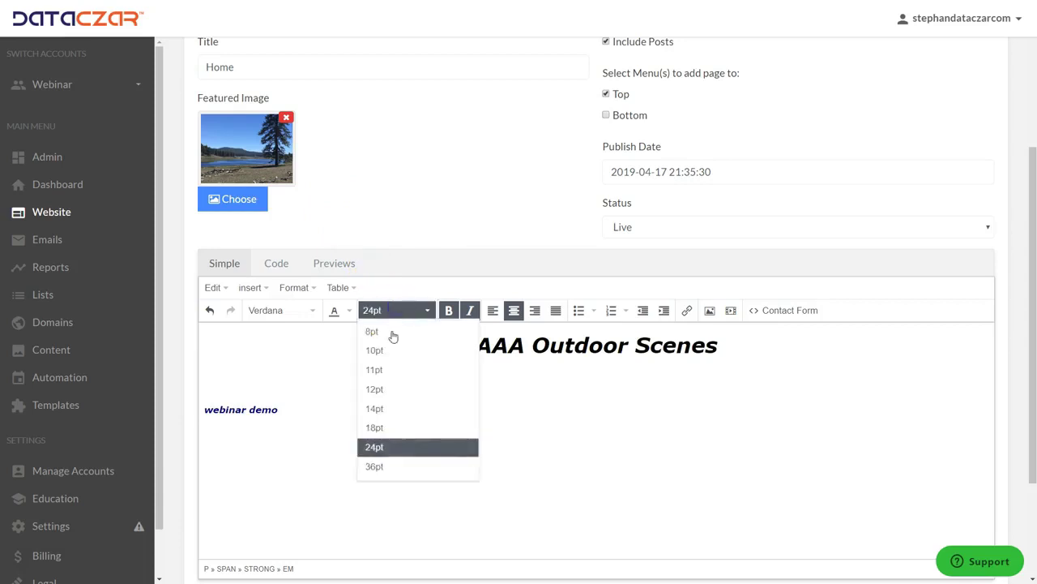
pyautogui.click(377, 427)
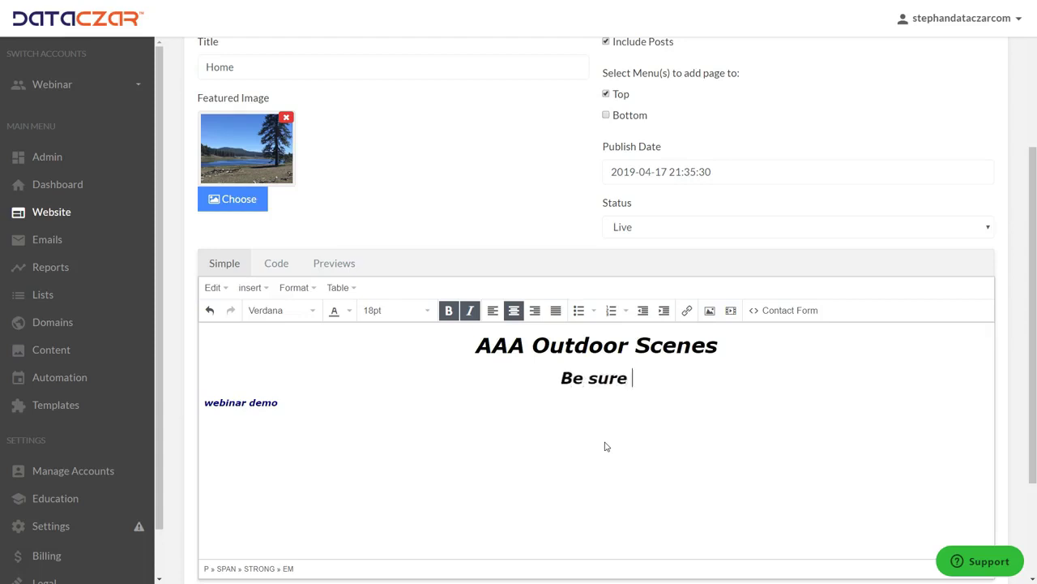
pyautogui.write('visit ')
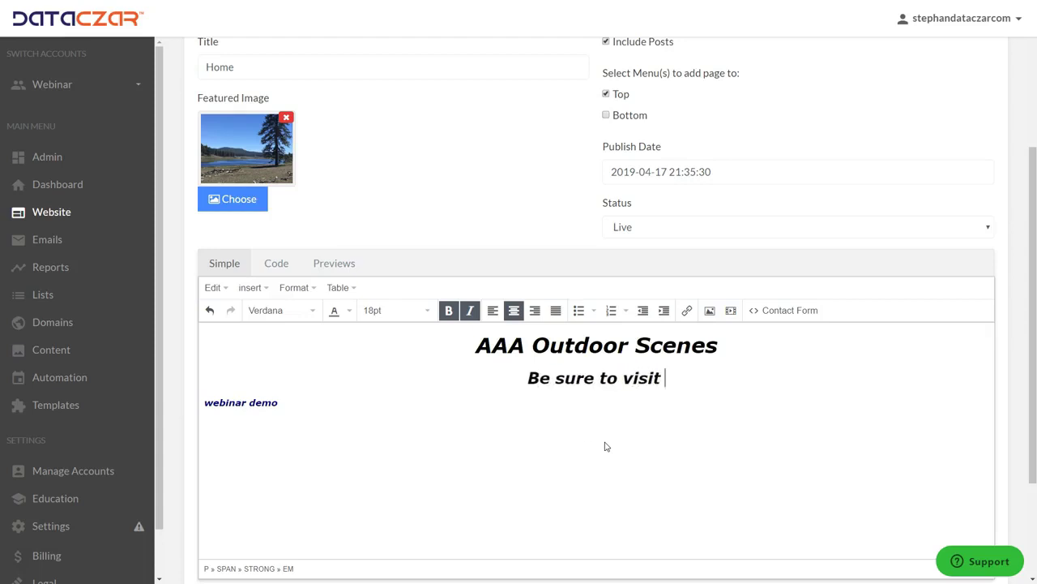
pyautogui.write('fre')
pyautogui.press('BackSpace')
pyautogui.write('re')
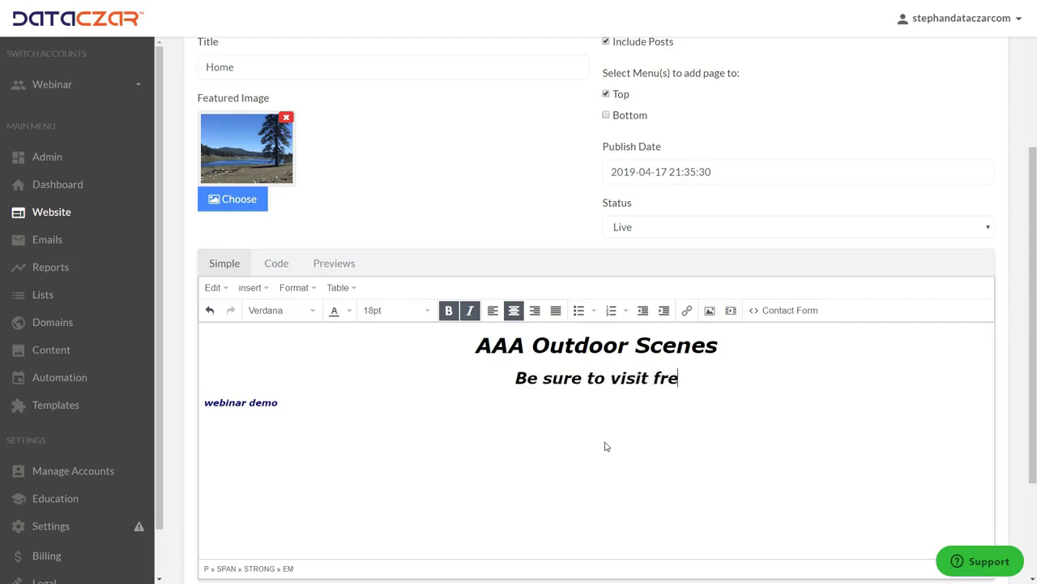
pyautogui.write('quentl')
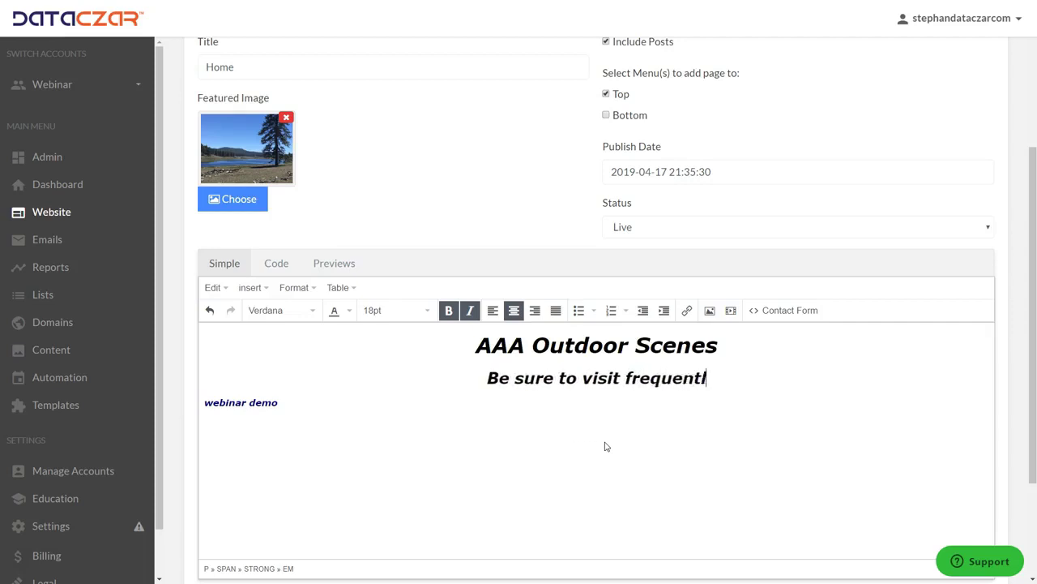
pyautogui.write('y f')
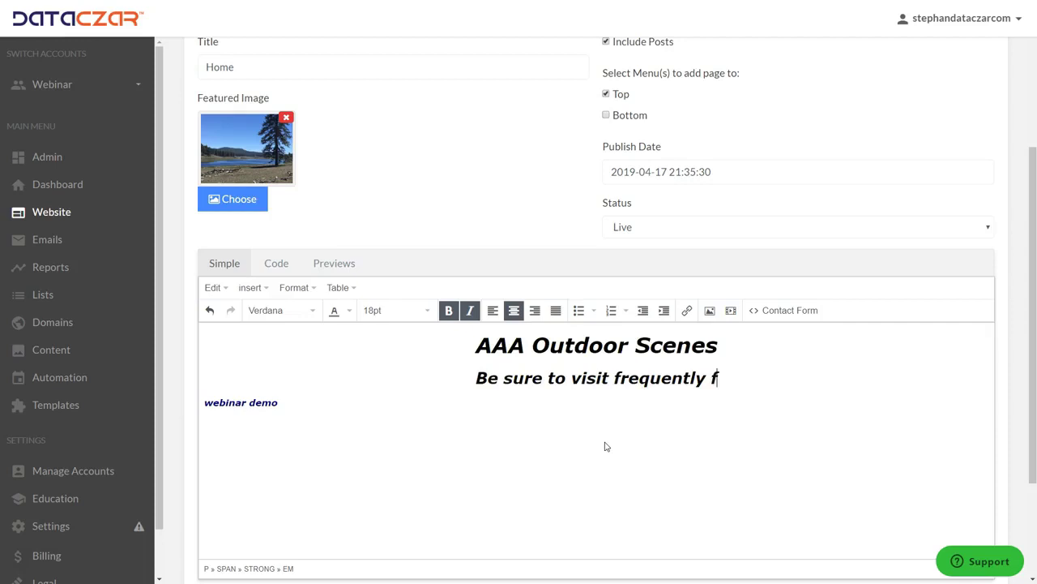
pyautogui.write('or our la')
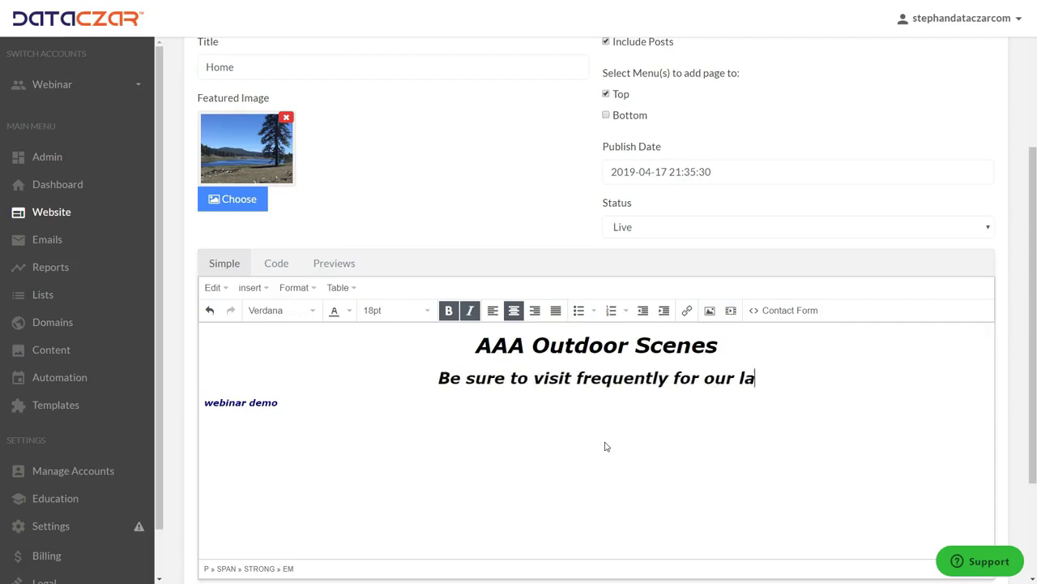
pyautogui.write('test update')
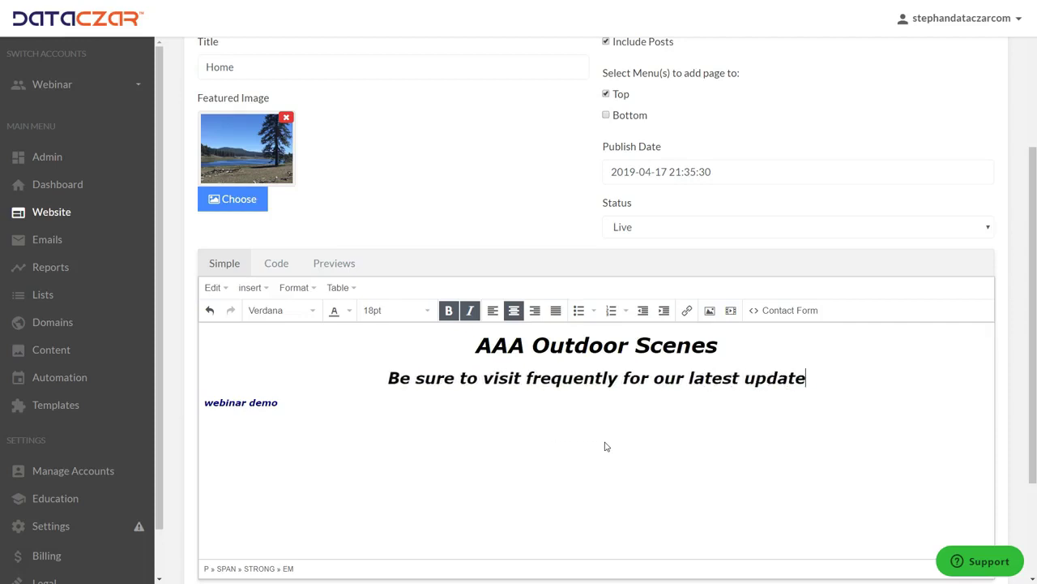
pyautogui.write('s!!')
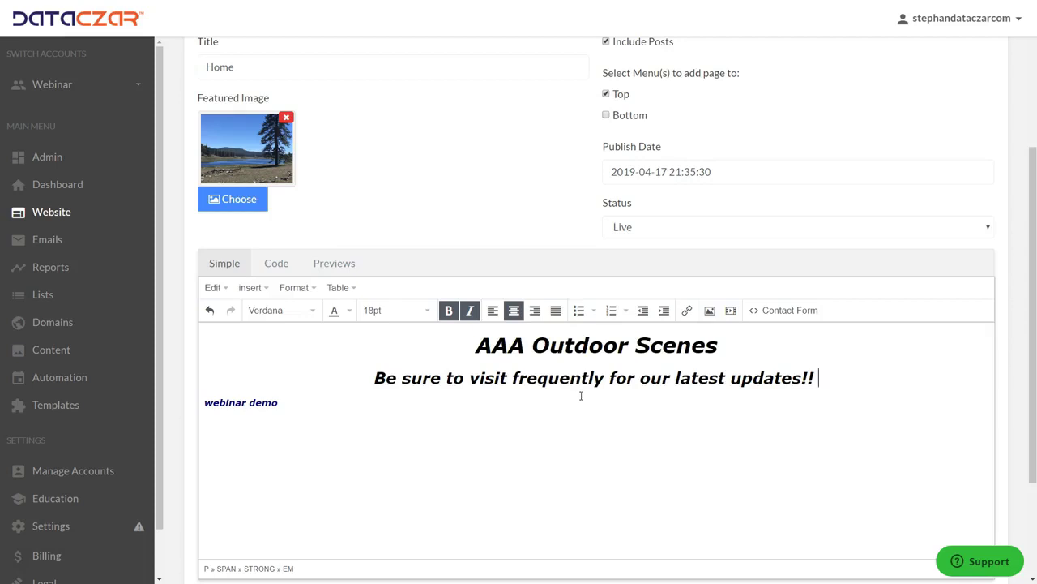
# - Save the changes to the Home page
pyautogui.scroll(3, 563, 297)
pyautogui.scroll(-5, 563, 297)
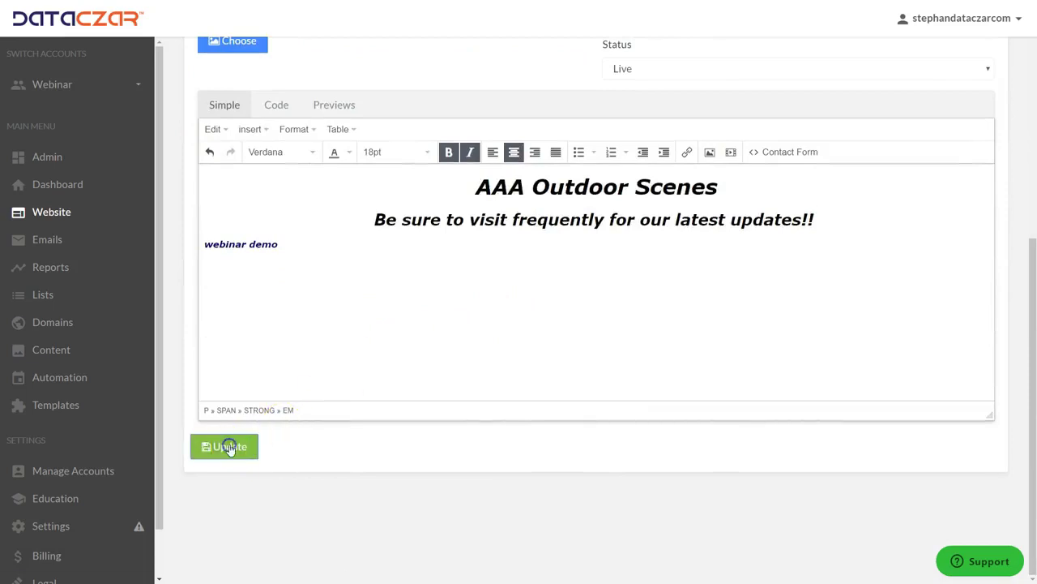
pyautogui.click(230, 447)
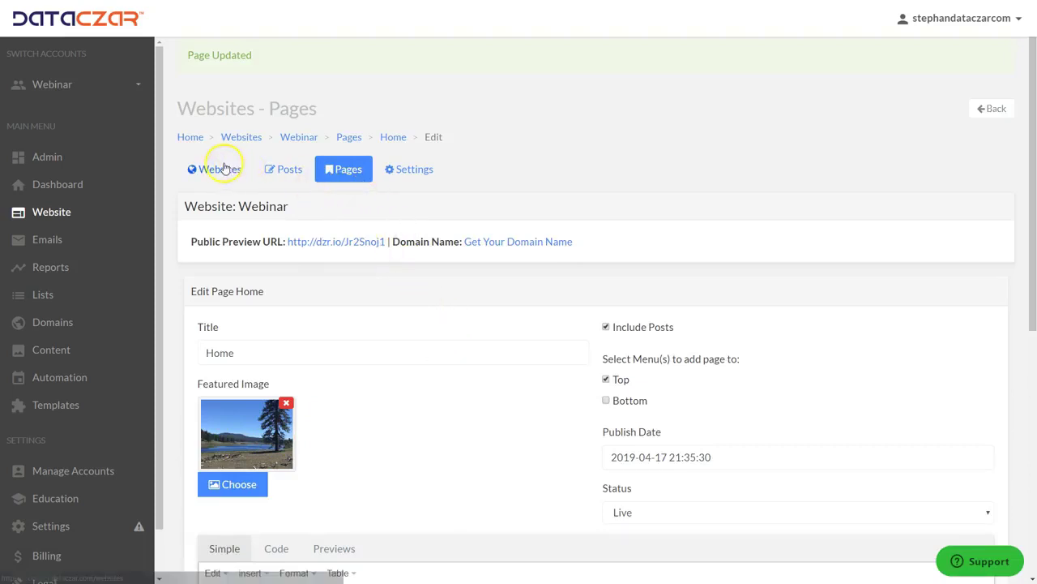
# - Open the "Our Latest Beautiful Rainbows!!" post for editing and go to its body content
pyautogui.click(290, 175)
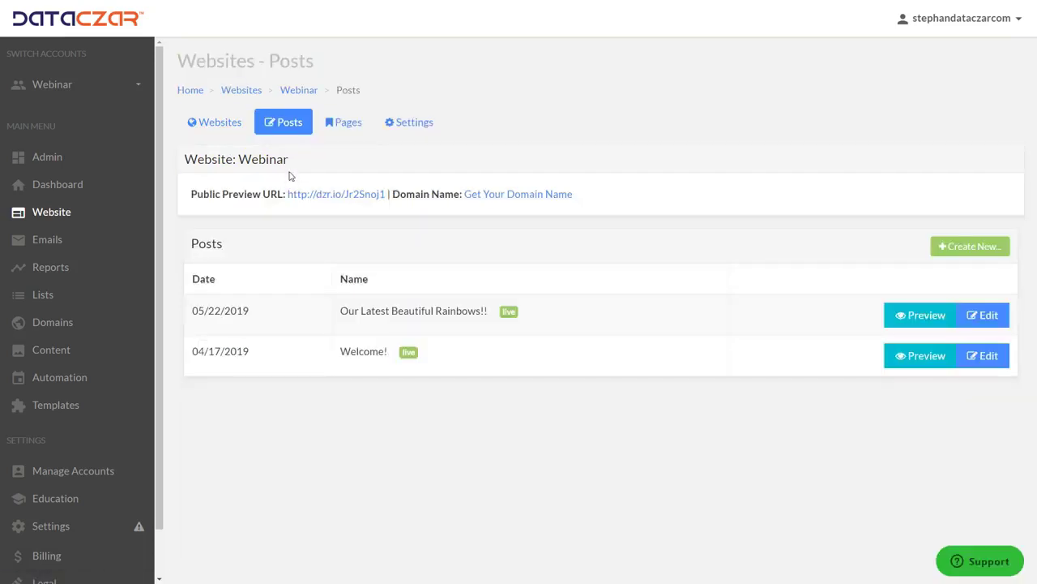
pyautogui.click(293, 123)
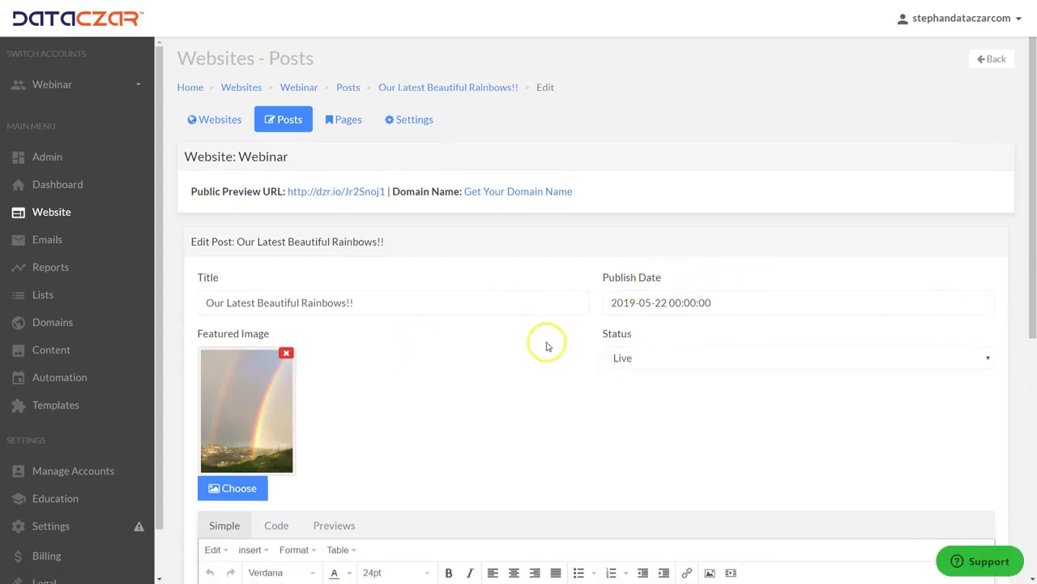
pyautogui.scroll(-3, 548, 332)
pyautogui.scroll(-2, 551, 284)
pyautogui.scroll(-3, 562, 278)
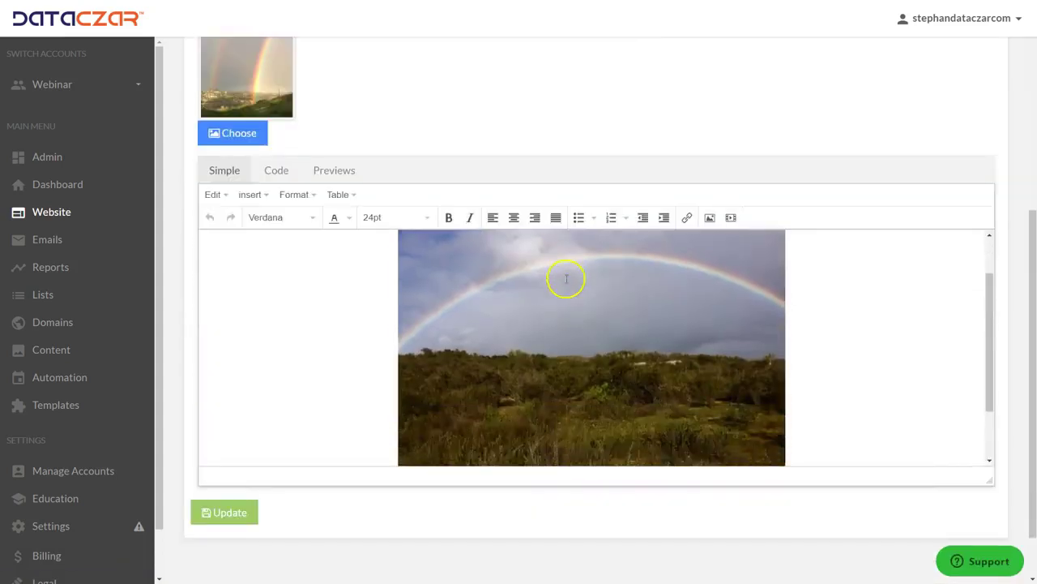
# - Add a new line reading "One More Pic From Today!!" below the rainbow landscape image in the post body
pyautogui.click(809, 414)
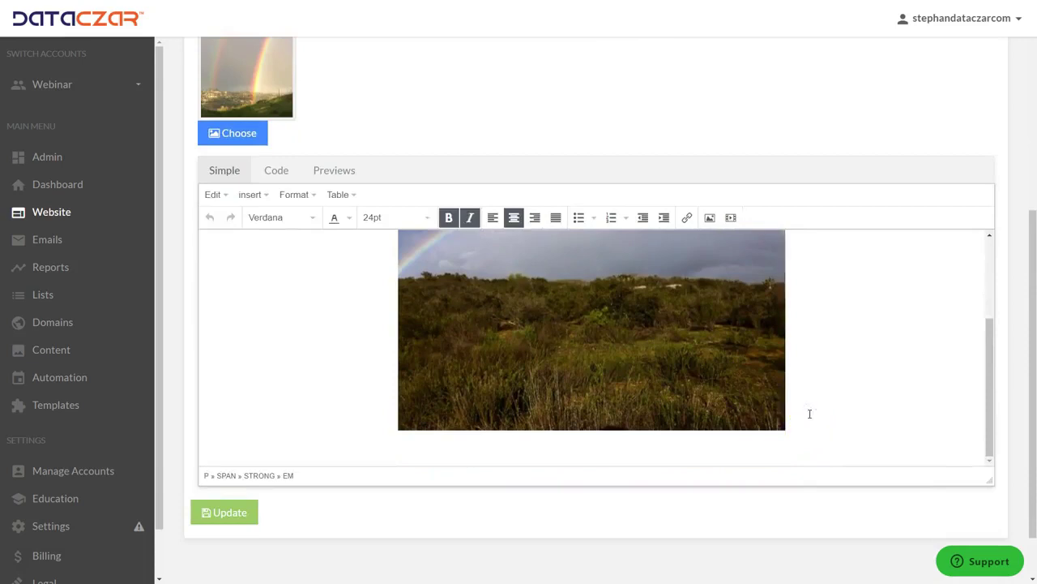
pyautogui.click(837, 399)
pyautogui.scroll(-1, 940, 287)
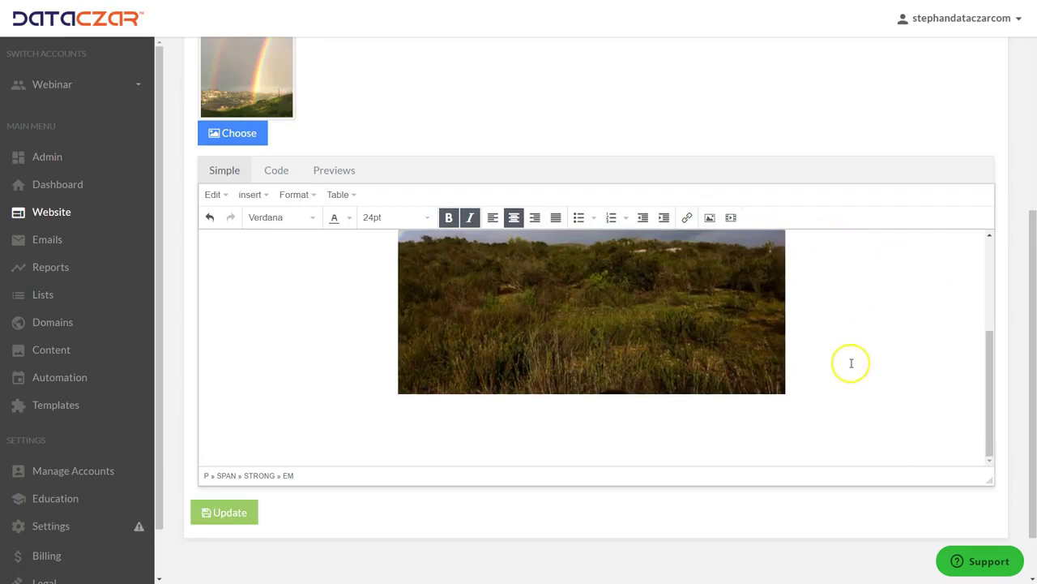
pyautogui.write('One More Pio')
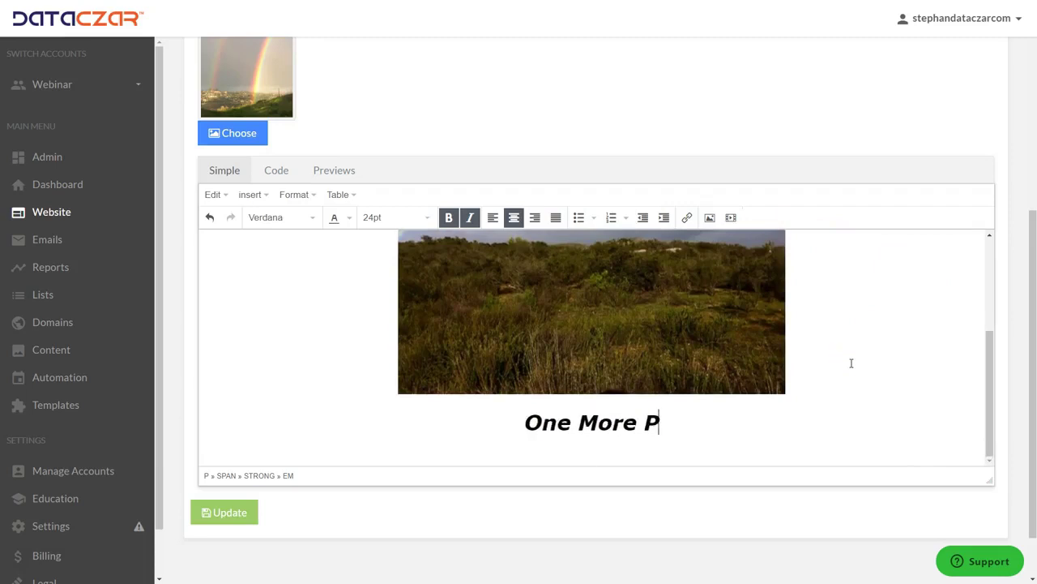
pyautogui.press('BackSpace')
pyautogui.write('iox')
pyautogui.press('BackSpace')
pyautogui.press('BackSpace')
pyautogui.write('c')
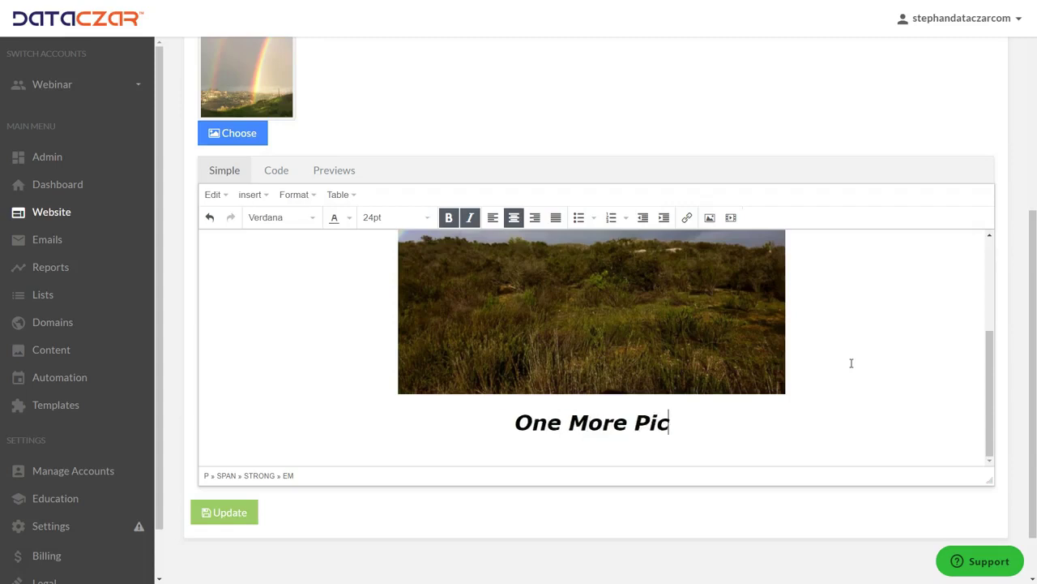
pyautogui.write(' From T')
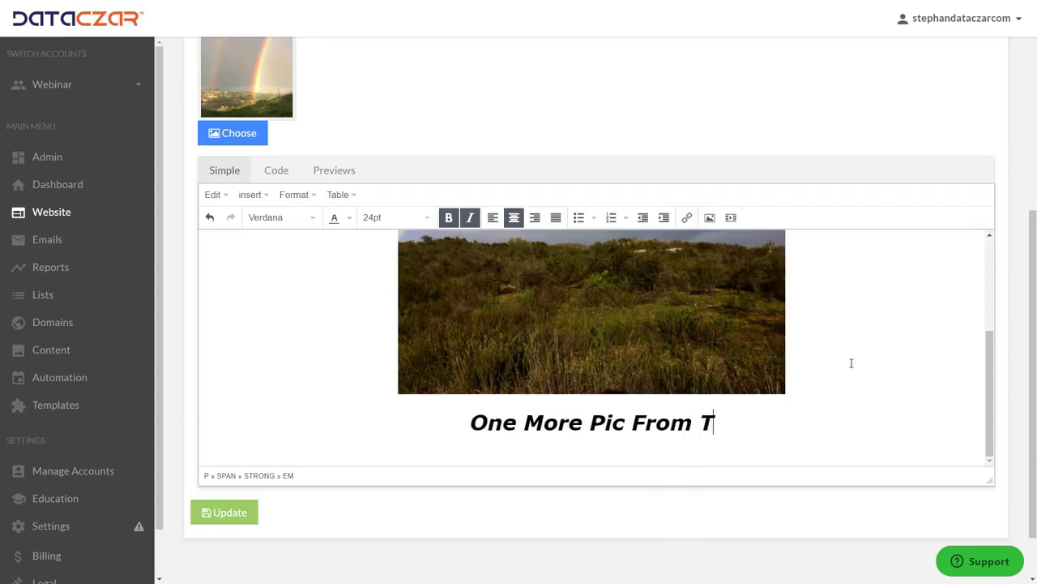
pyautogui.write('oday!!')
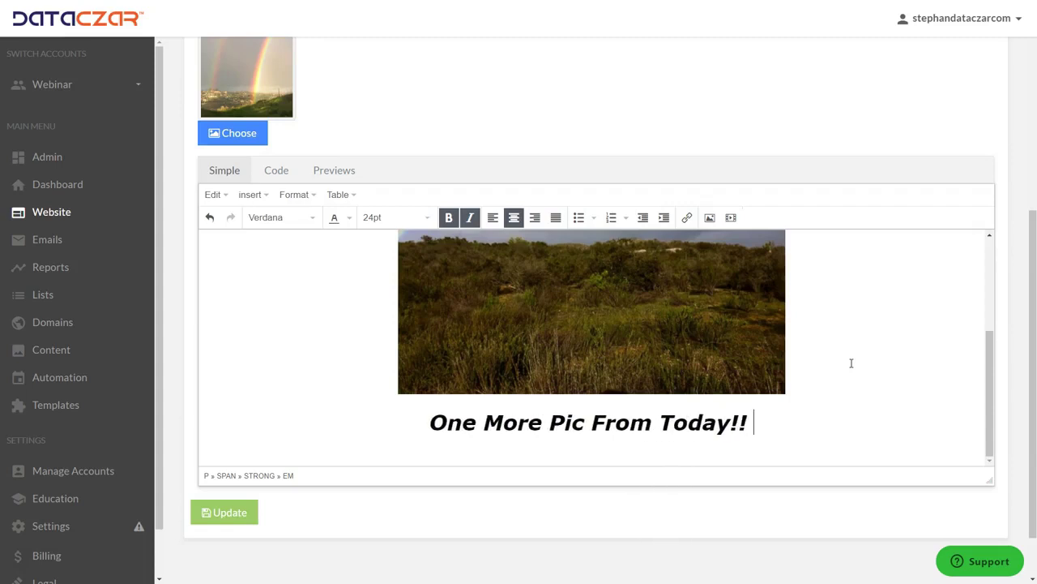
# - Insert the picture of a rainbow over a sandy trail below "One More Pic From Today!!" with a width of 50%
pyautogui.click(708, 219)
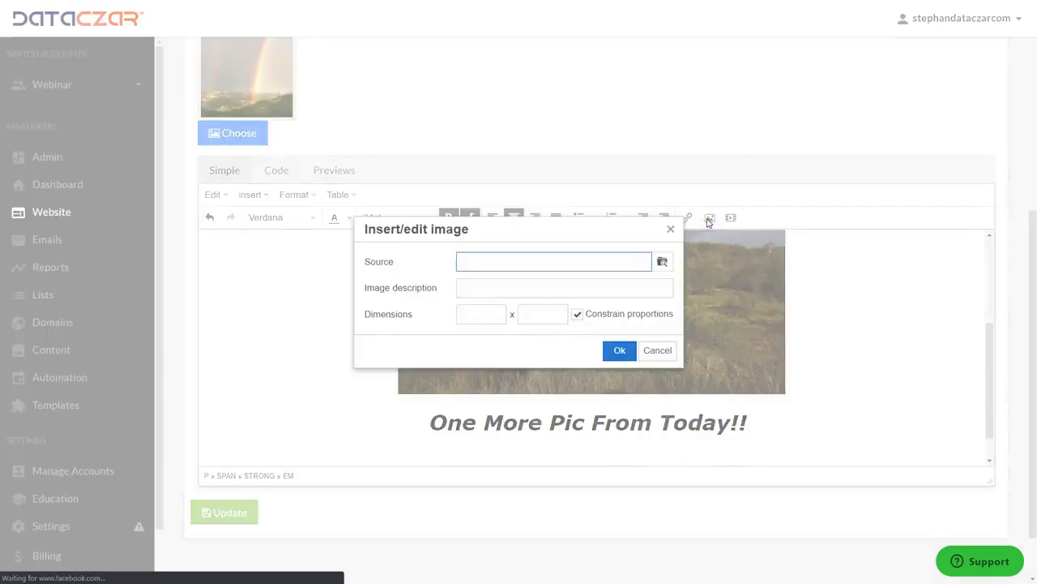
pyautogui.click(663, 263)
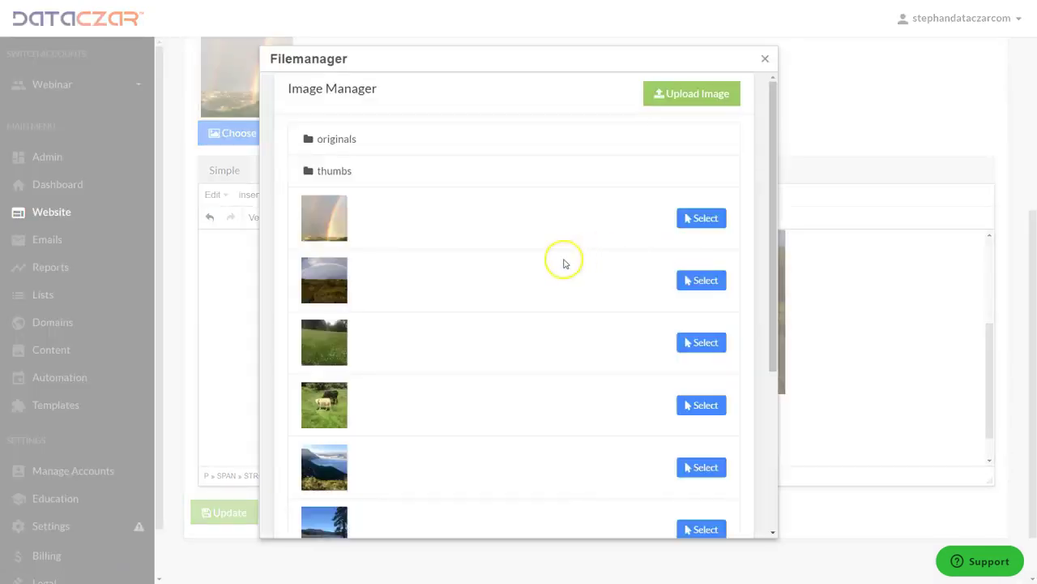
pyautogui.scroll(-3, 567, 259)
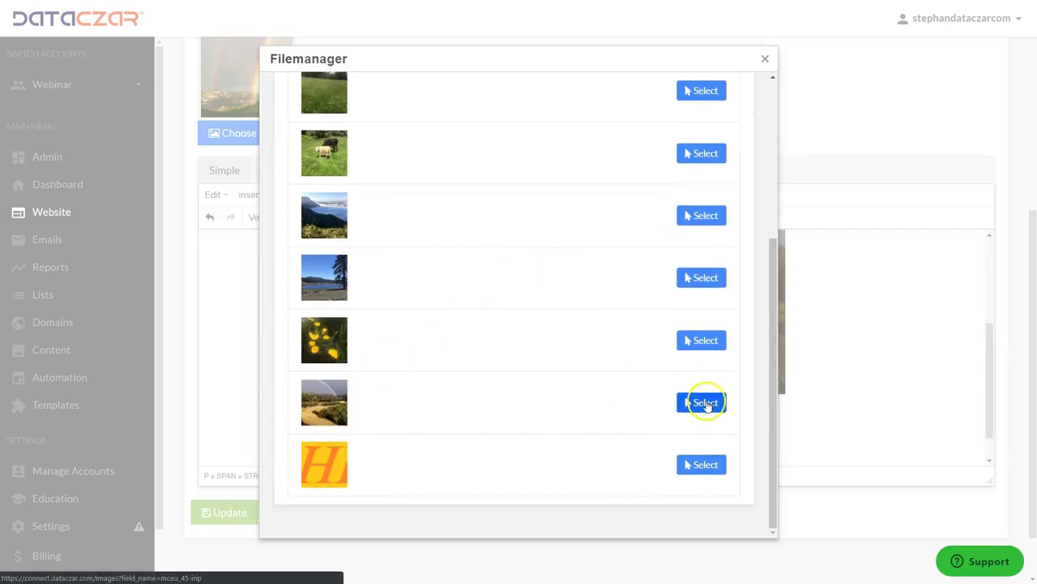
pyautogui.click(705, 403)
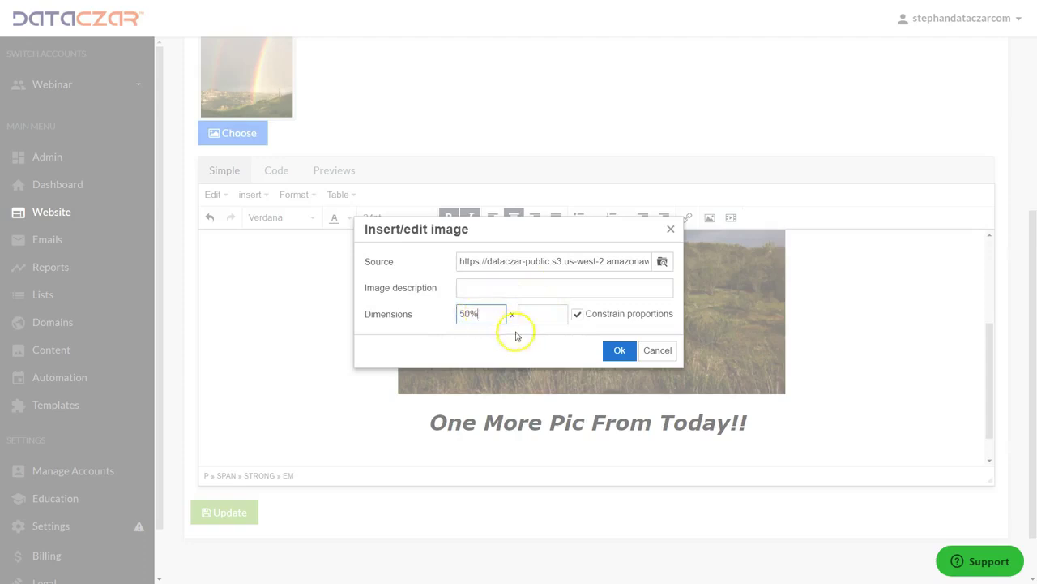
pyautogui.click(618, 357)
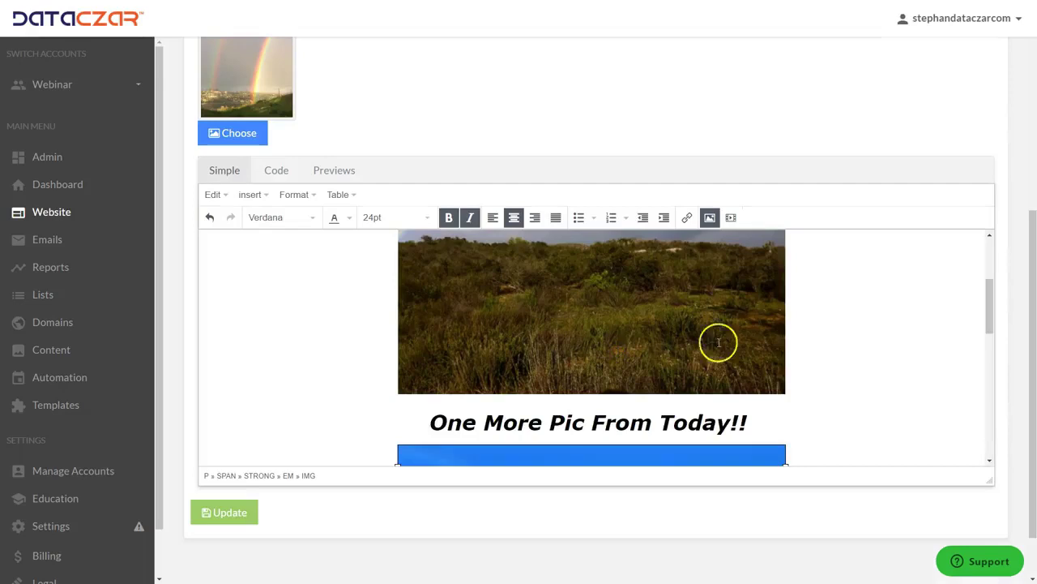
pyautogui.scroll(-2, 919, 315)
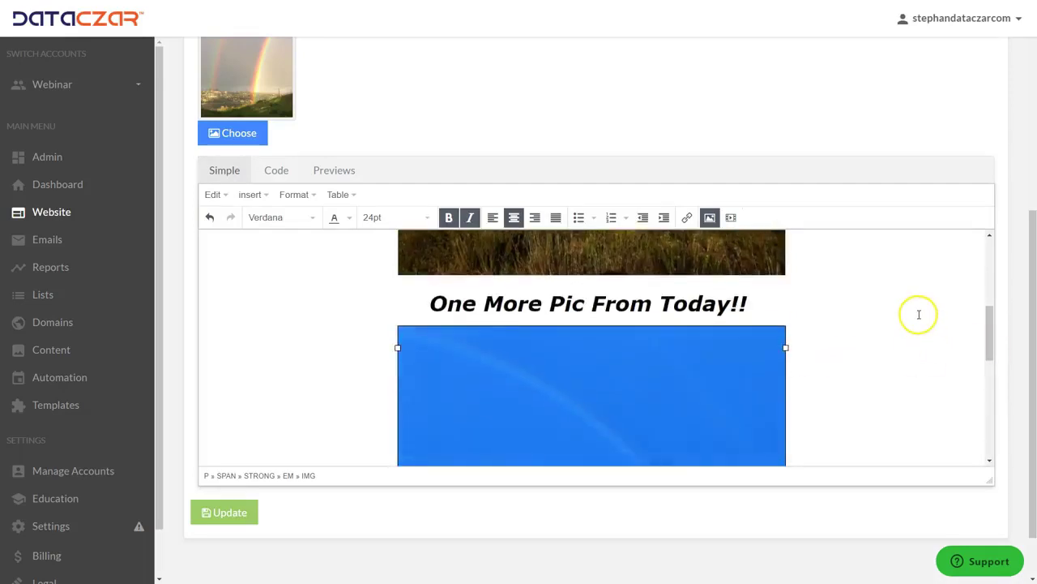
pyautogui.scroll(-2, 919, 315)
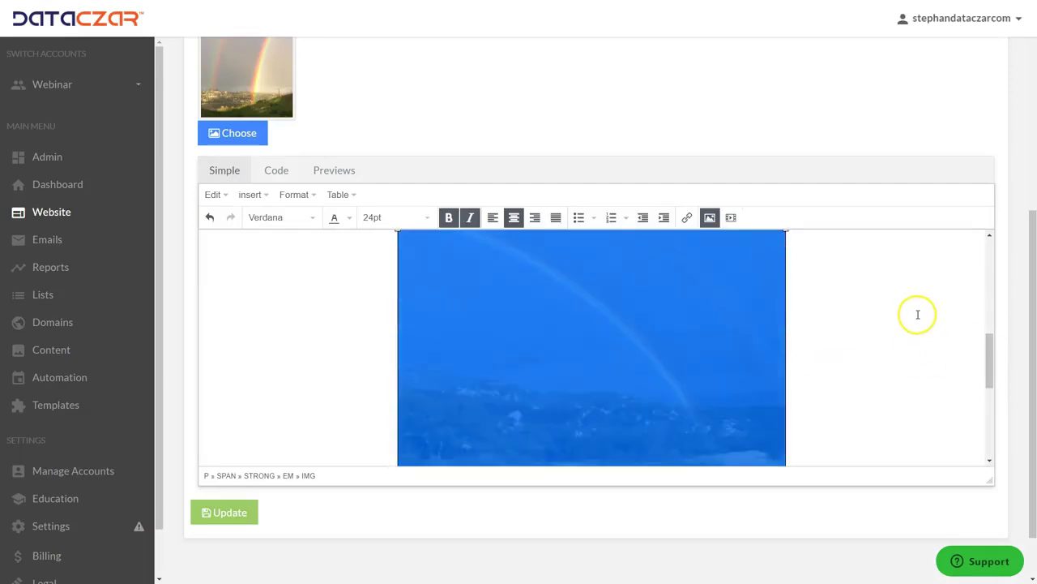
pyautogui.click(836, 327)
# - Check the post body from its first heading down to the new picture and save the post
pyautogui.scroll(5, 702, 349)
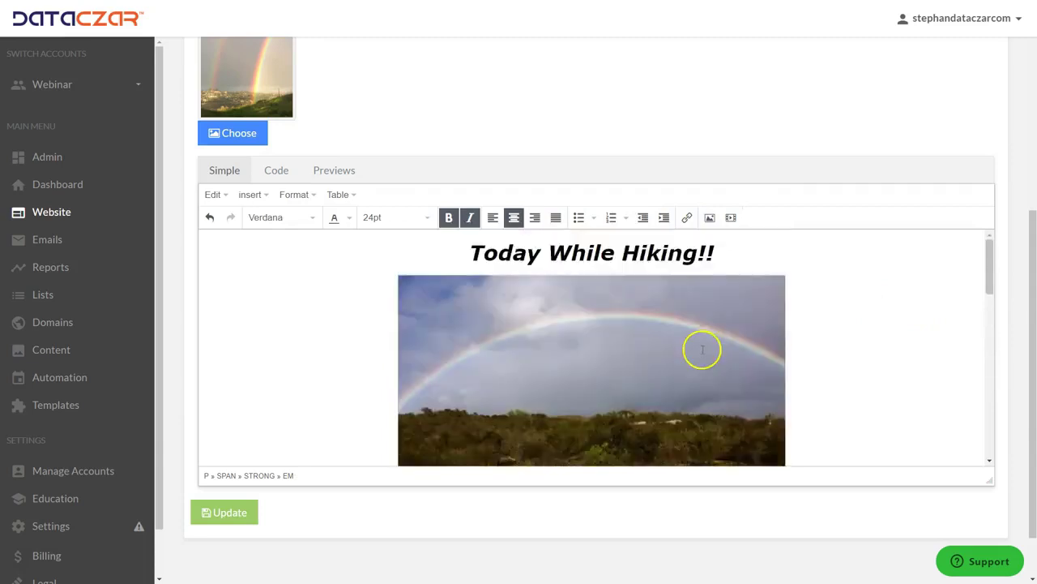
pyautogui.scroll(-5, 702, 349)
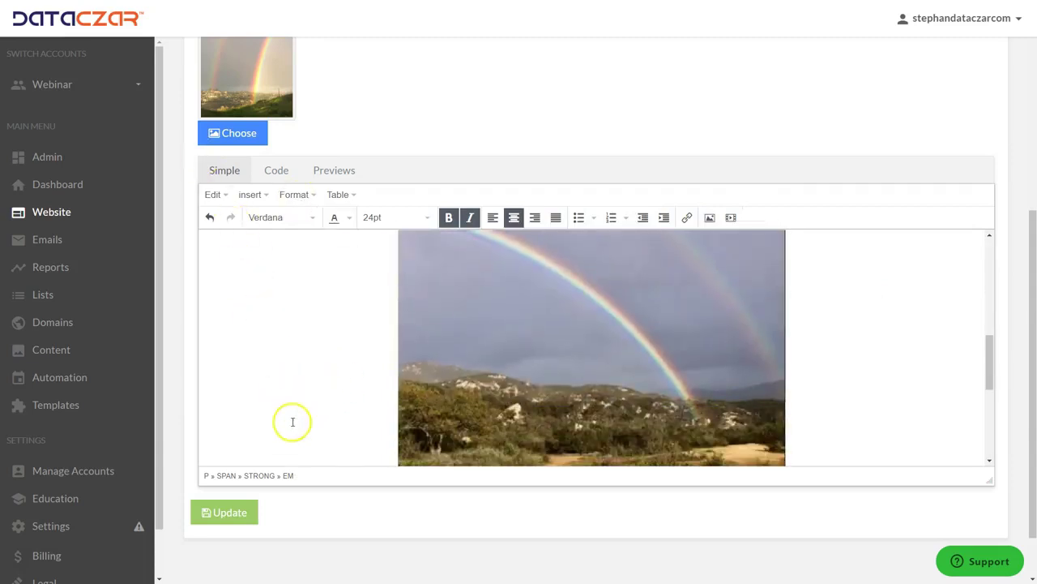
pyautogui.click(231, 512)
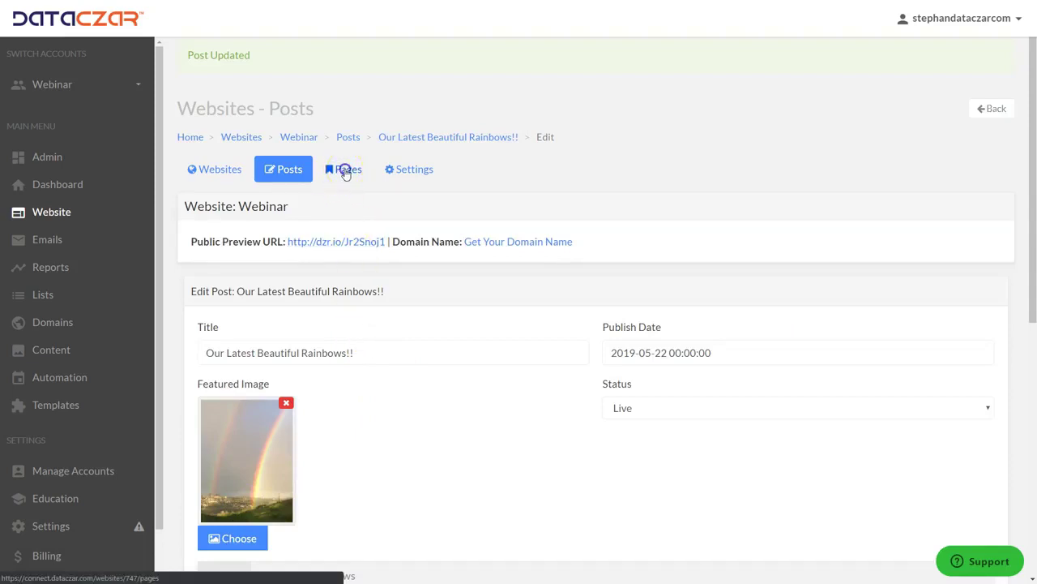
# - Open the Webinar site's public preview, reload it and review the Home page's image, text and post summaries
pyautogui.click(344, 170)
pyautogui.click(288, 126)
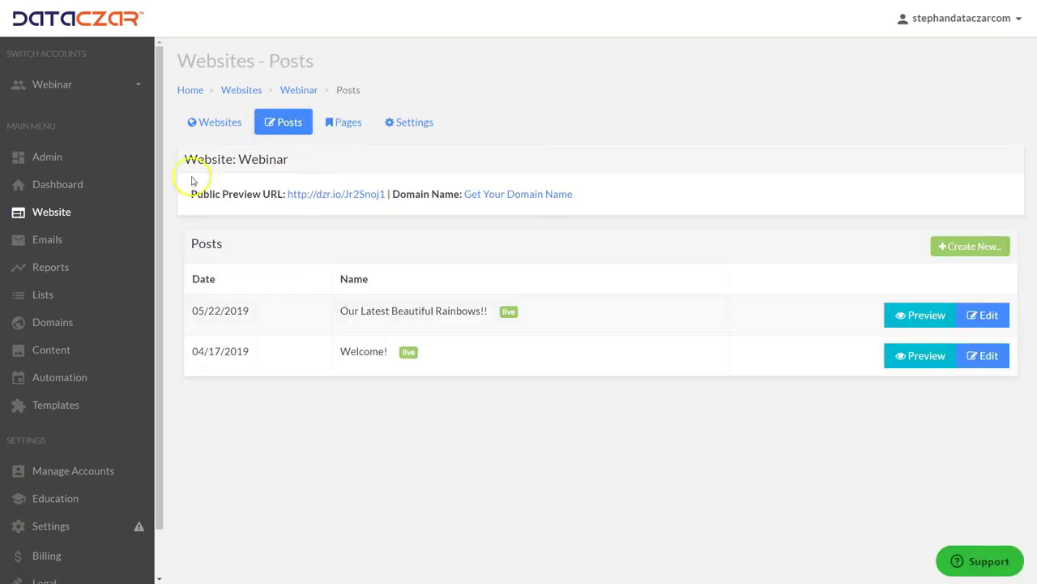
pyautogui.click(337, 195)
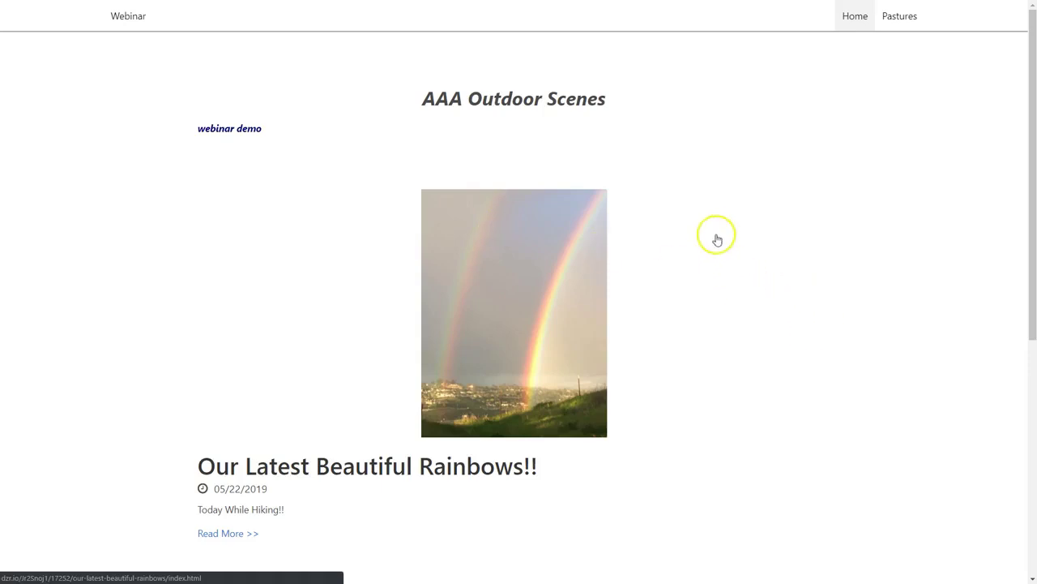
pyautogui.scroll(-2, 717, 245)
pyautogui.scroll(2, 714, 246)
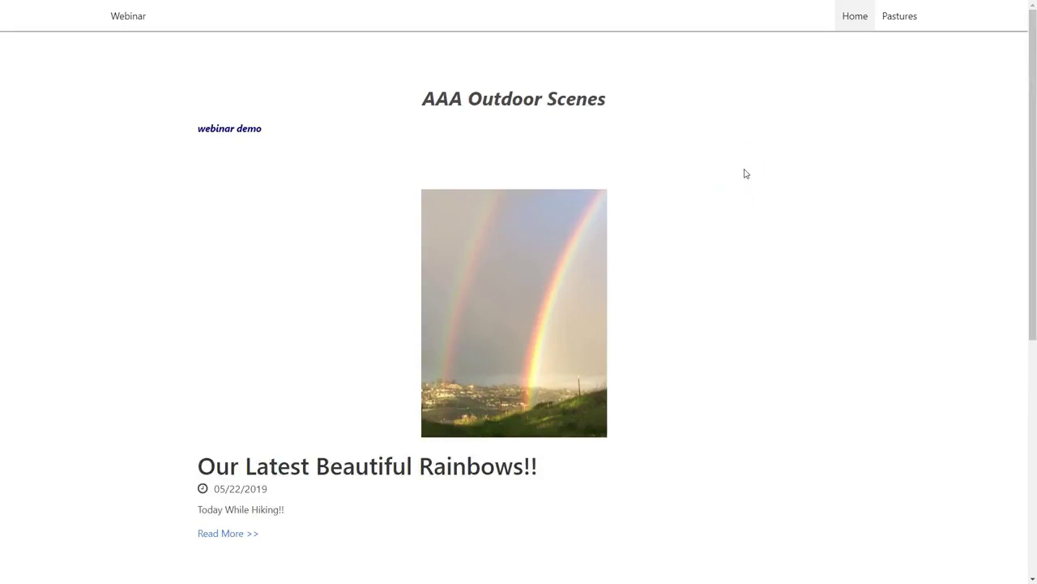
pyautogui.press('F5')
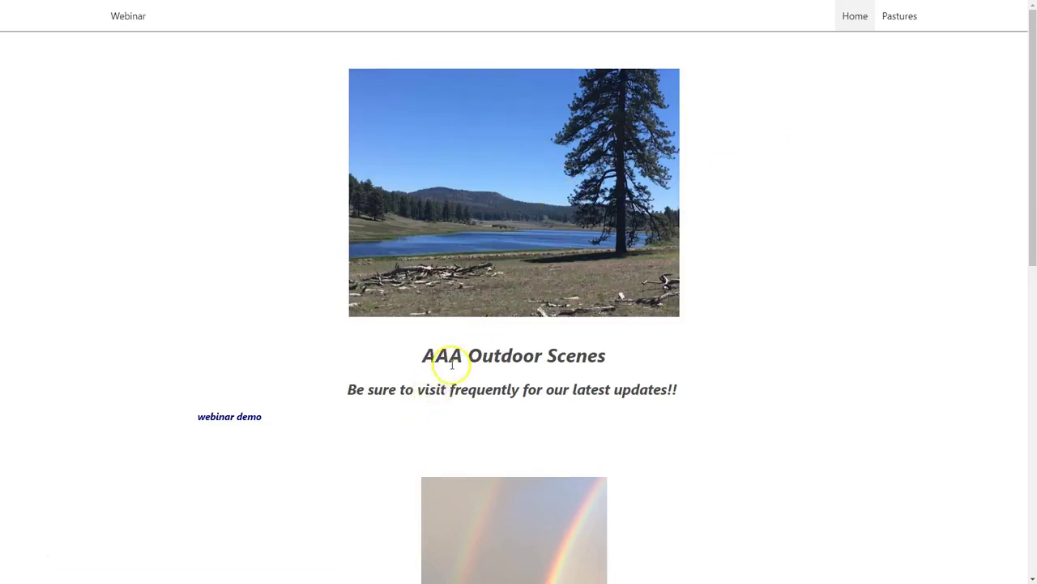
pyautogui.scroll(-5, 454, 356)
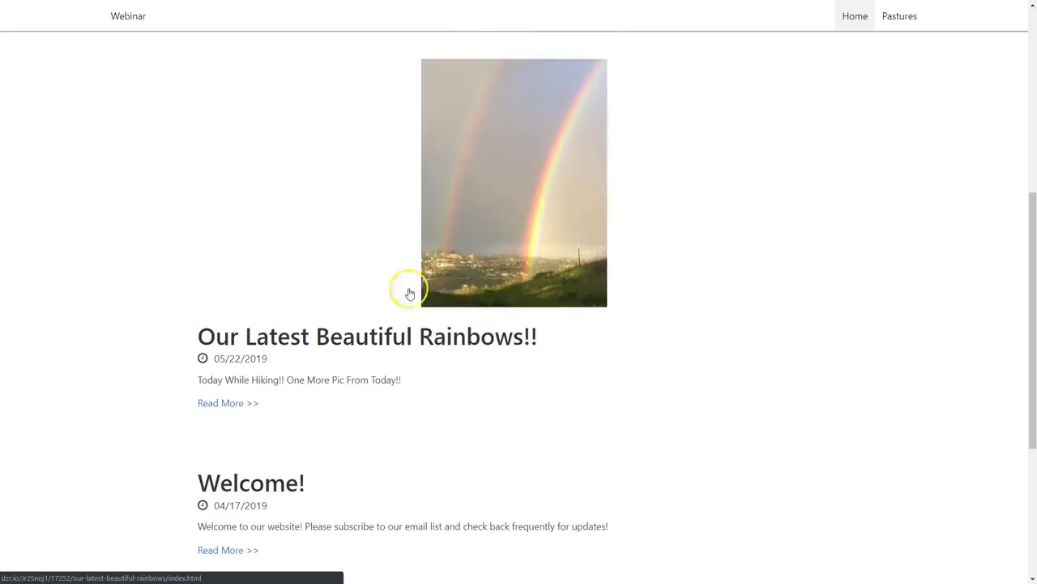
# - Open the full "Our Latest Beautiful Rainbows!!" post on the public site and check its headings and pictures
pyautogui.click(226, 405)
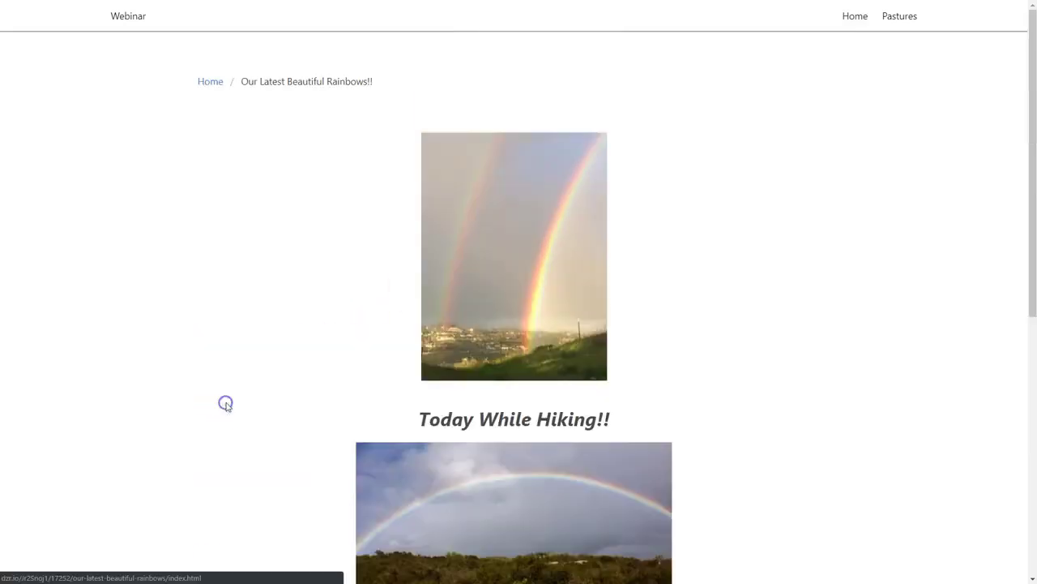
pyautogui.scroll(-1, 831, 263)
pyautogui.scroll(-4, 822, 254)
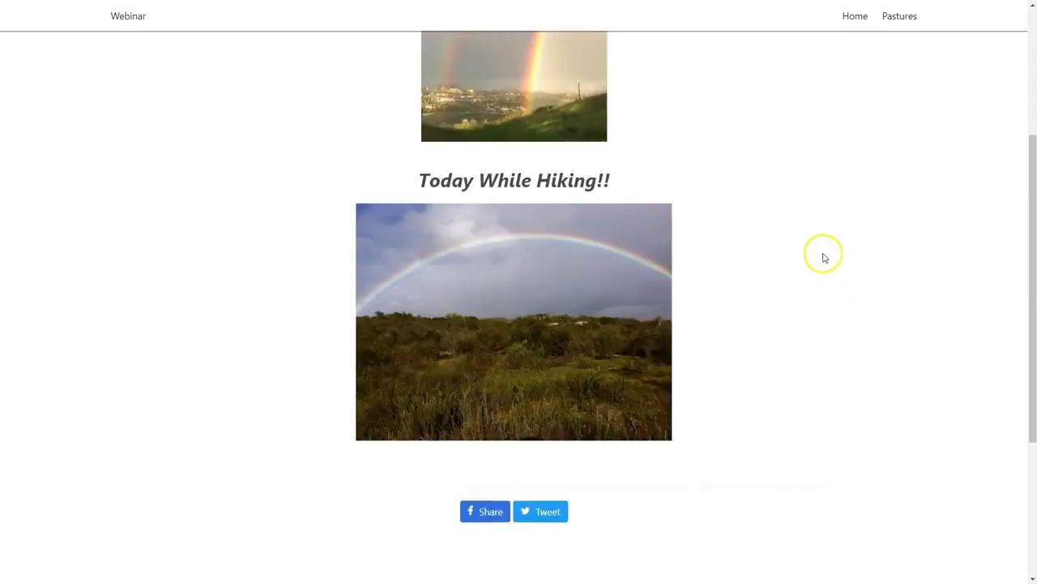
pyautogui.scroll(2, 821, 256)
pyautogui.scroll(3, 821, 256)
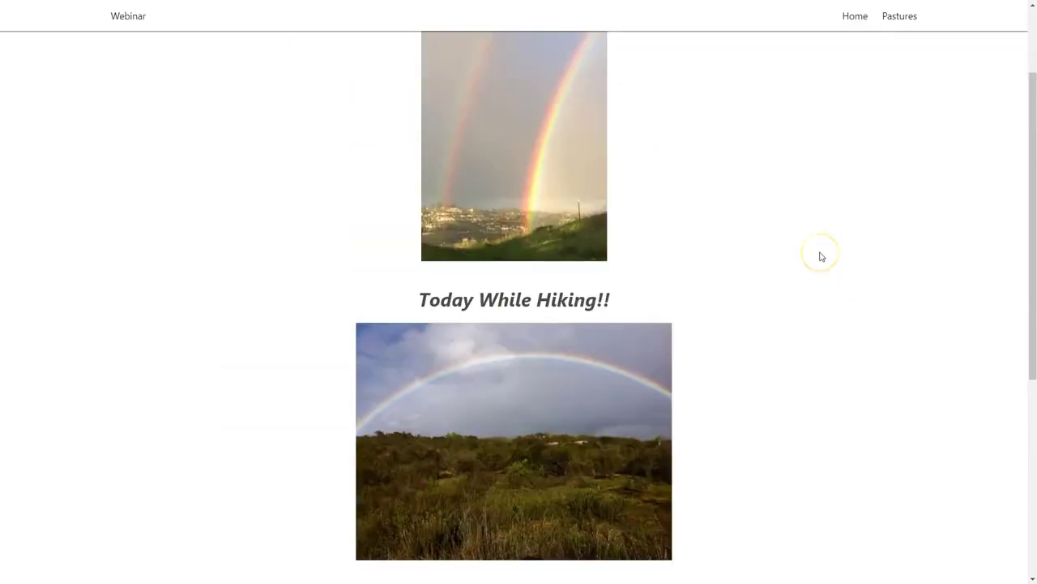
pyautogui.scroll(-2, 822, 257)
pyautogui.scroll(-2, 821, 257)
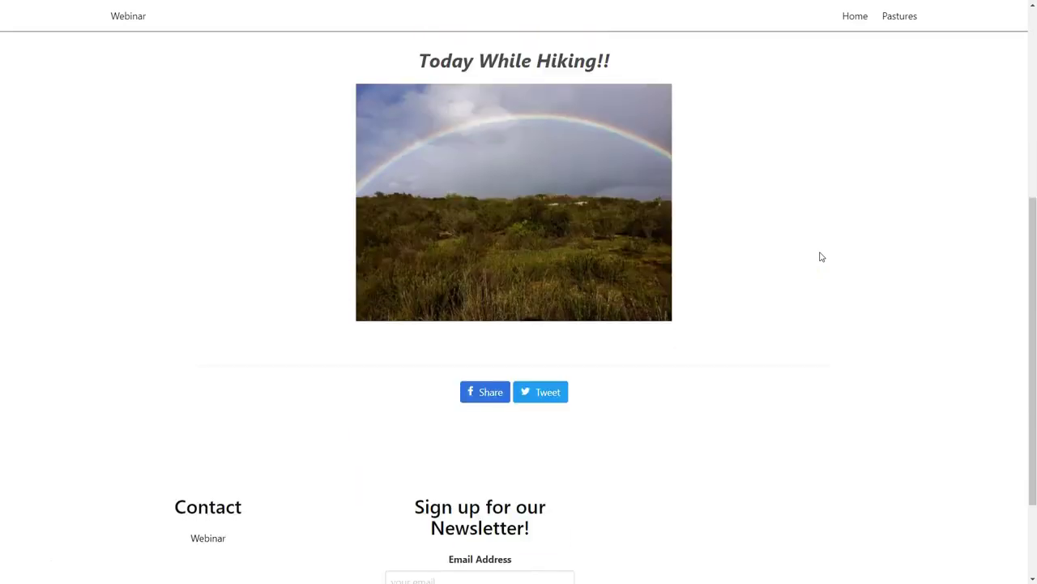
pyautogui.scroll(4, 821, 257)
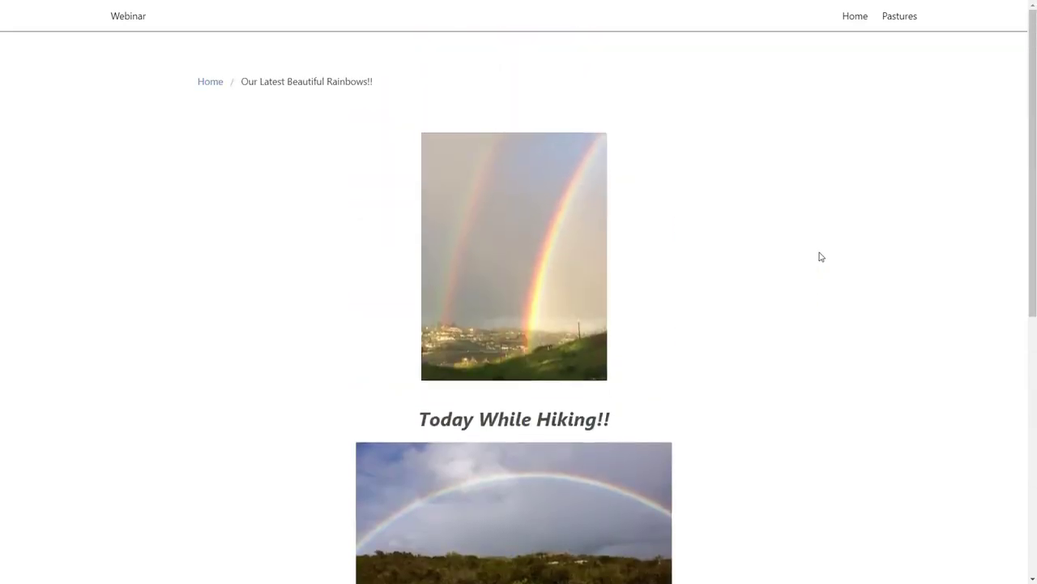
pyautogui.scroll(-3, 820, 255)
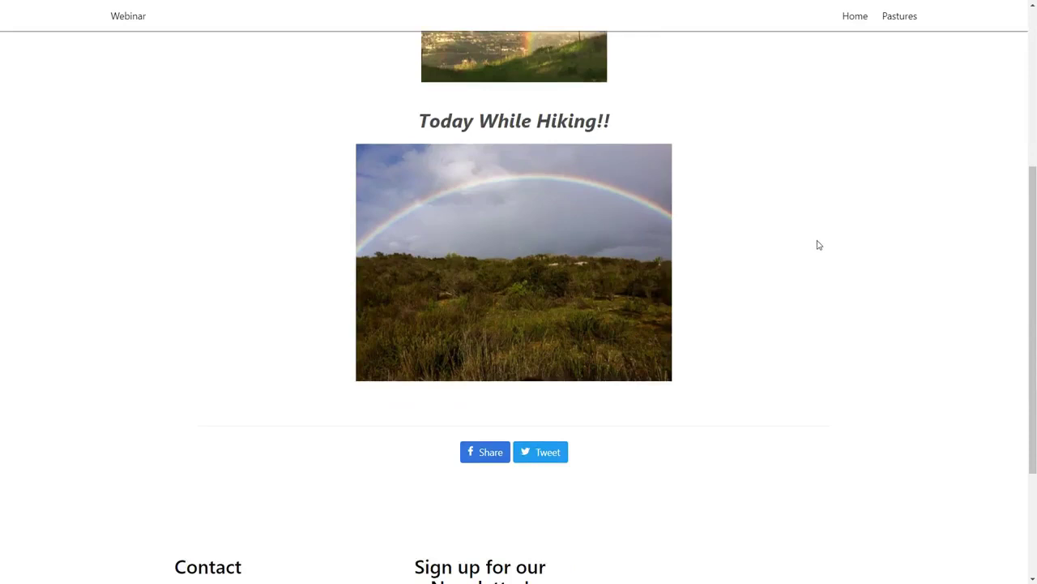
pyautogui.scroll(-1, 810, 218)
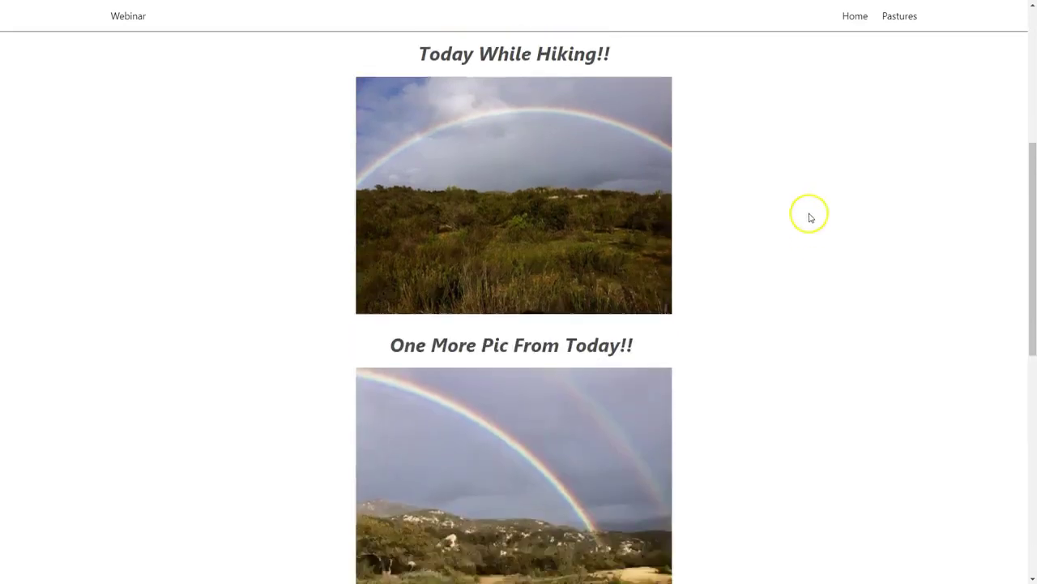
pyautogui.scroll(-4, 809, 218)
pyautogui.scroll(1, 802, 221)
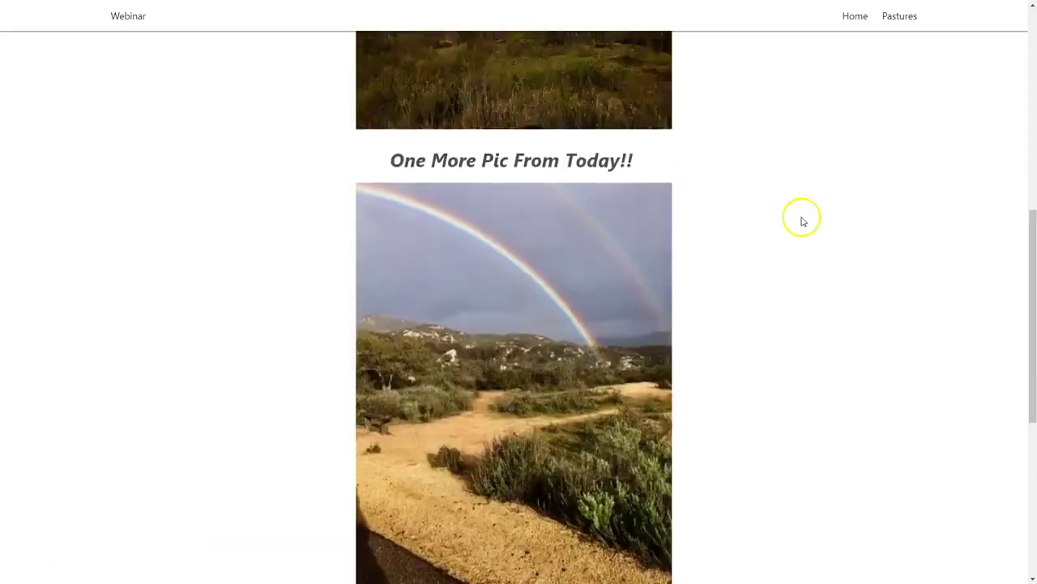
pyautogui.scroll(5, 803, 221)
pyautogui.scroll(-11, 801, 217)
pyautogui.scroll(11, 803, 217)
# - Return to the public site's Home page, then close the preview and go to the Dataczar Dashboard
pyautogui.click(851, 16)
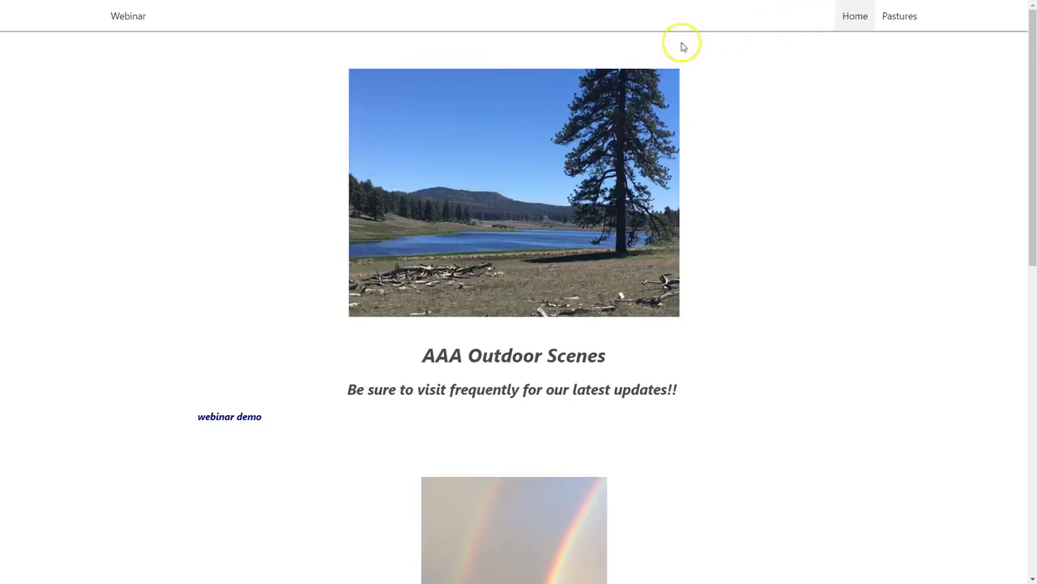
pyautogui.hotkey('ctrl', 'w')
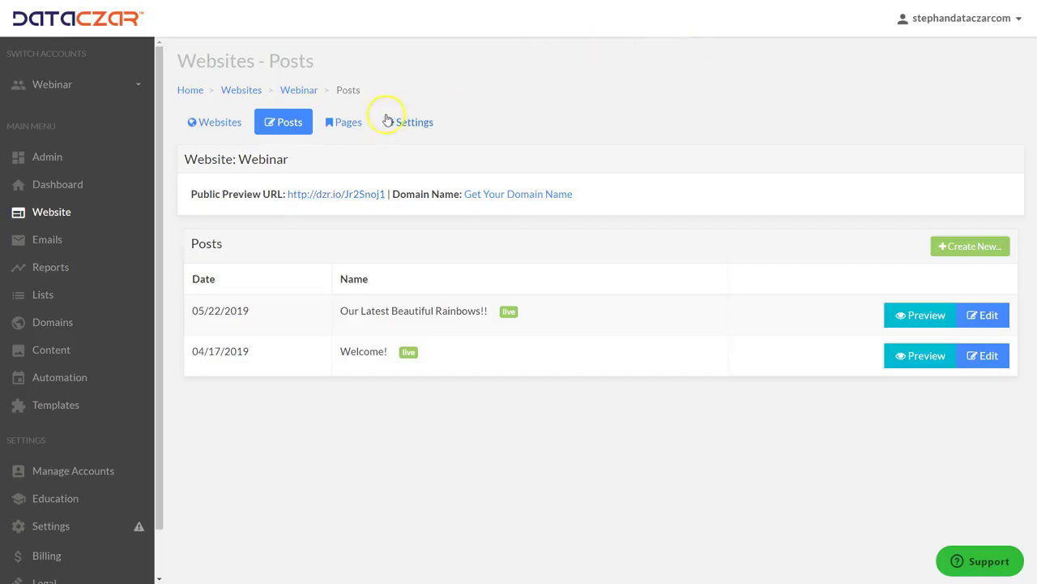
pyautogui.click(66, 189)
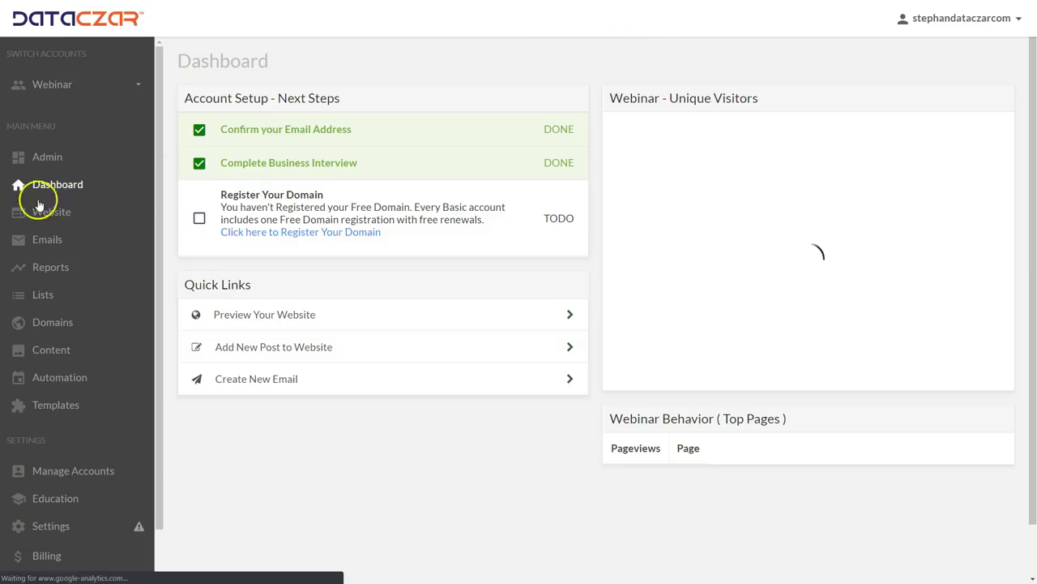